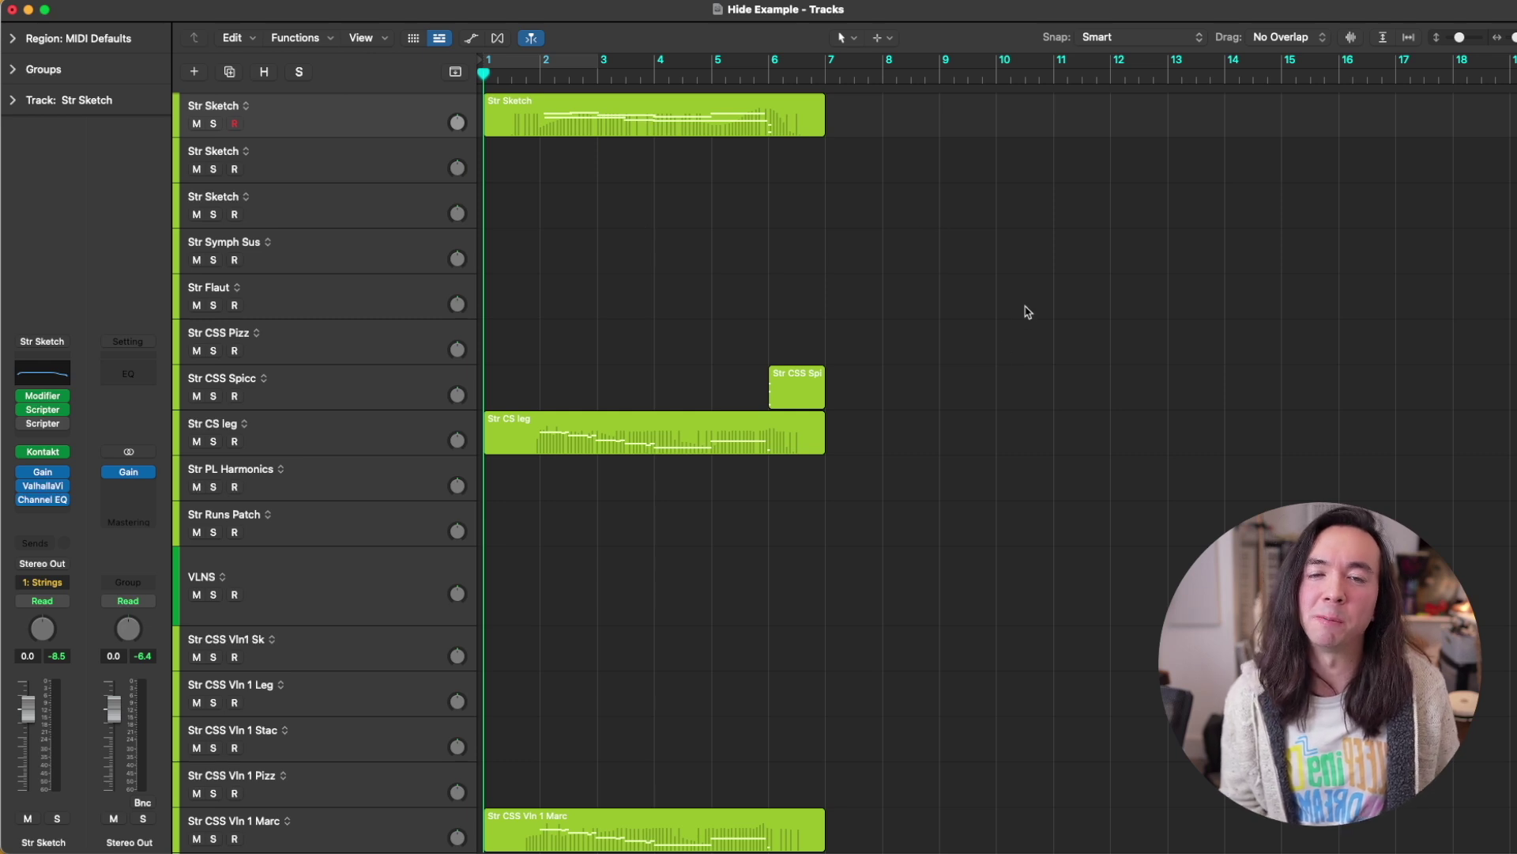
# Step: Scroll through the orchestral template and zoom the arrangement out horizontally
pyautogui.scroll(-15, 973, 279)
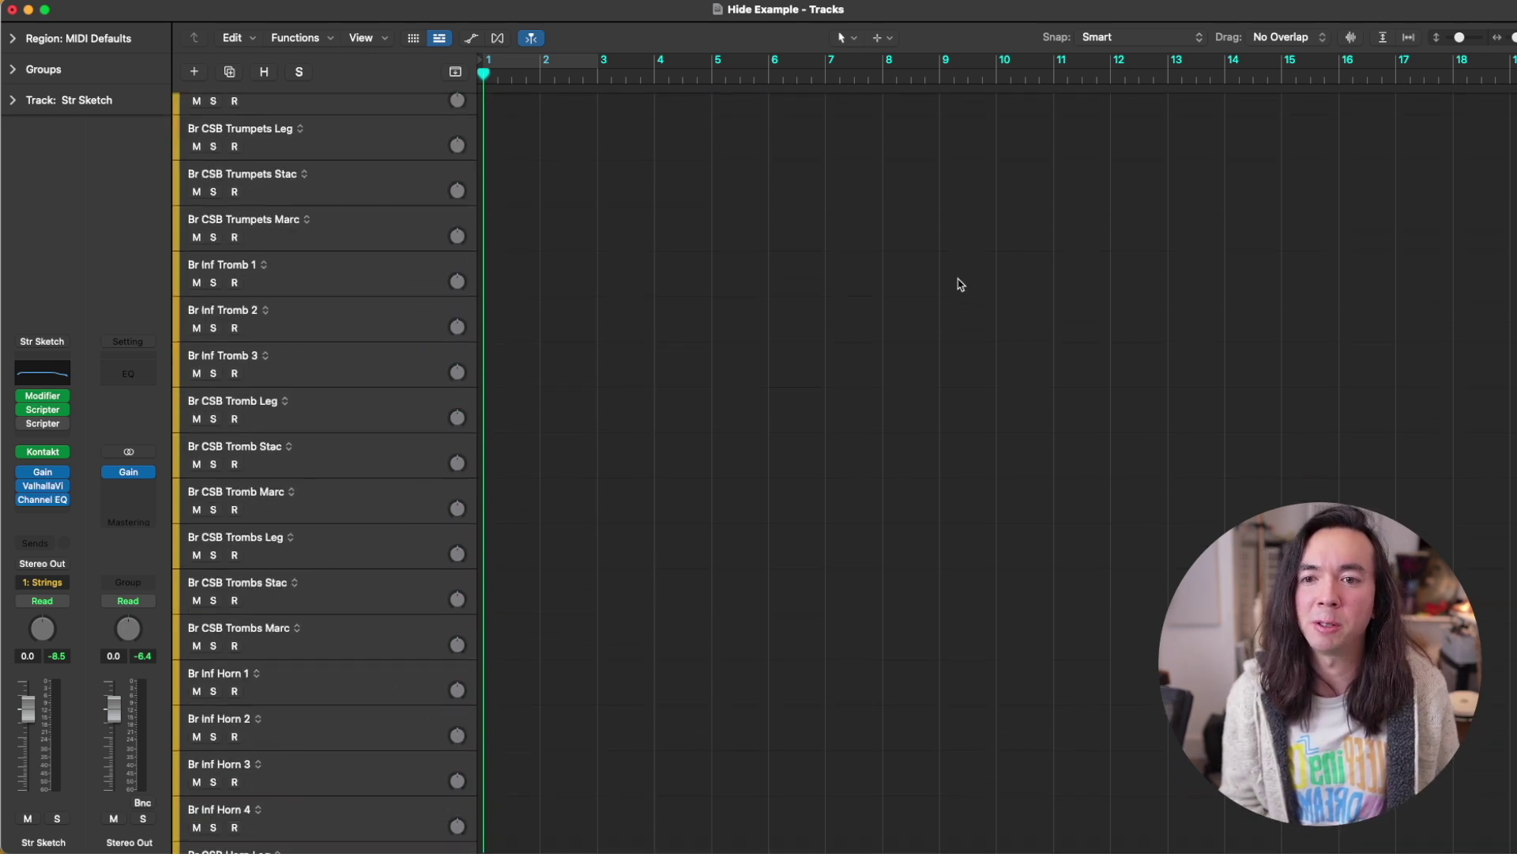
pyautogui.scroll(-20, 960, 284)
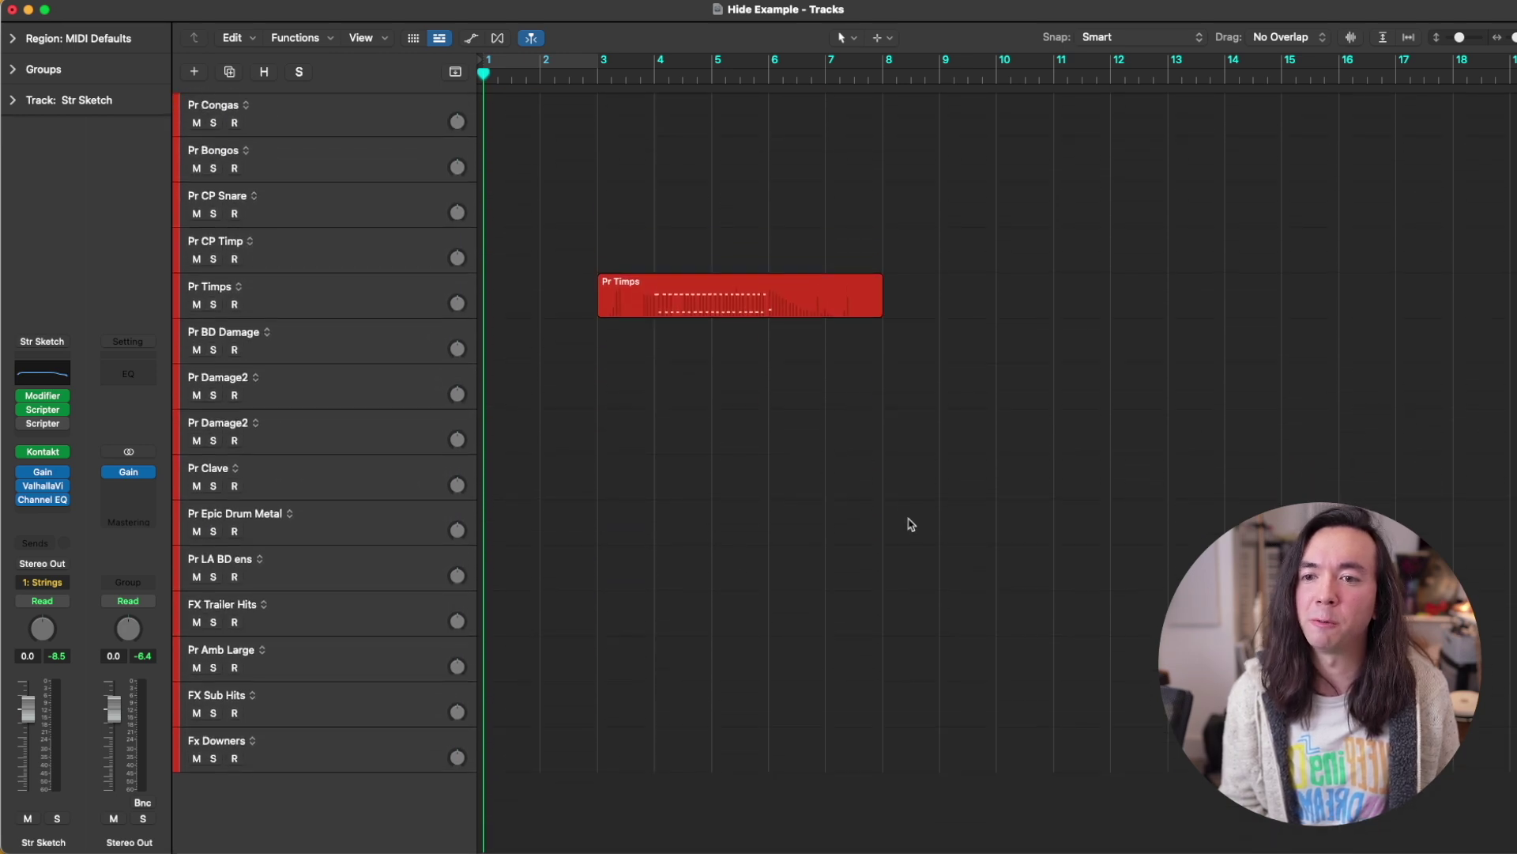
pyautogui.scroll(15, 913, 520)
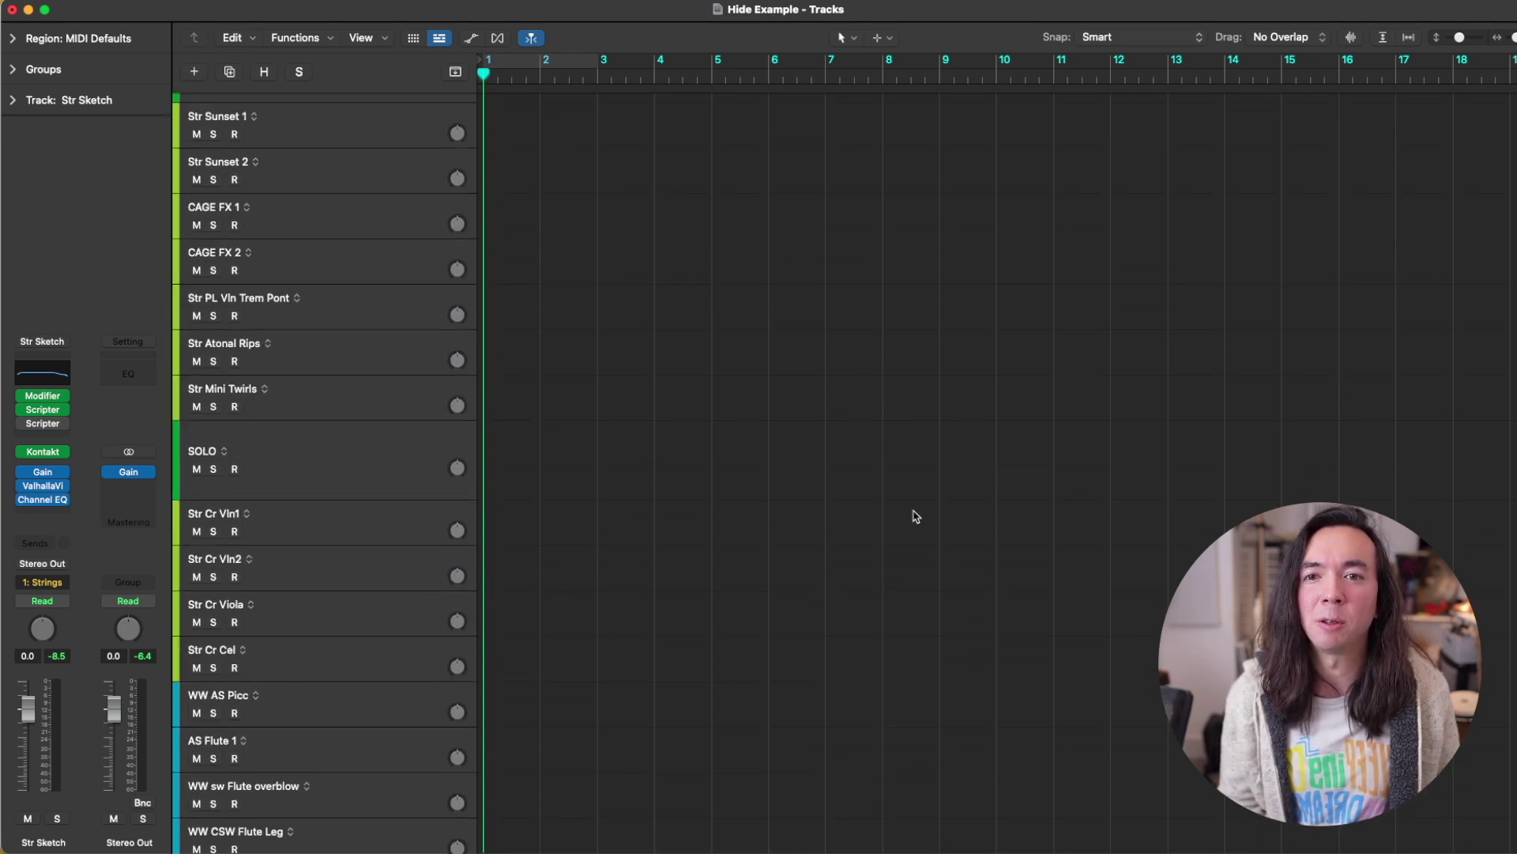
pyautogui.scroll(10, 913, 516)
pyautogui.keyDown('ctrl'); pyautogui.keyDown('alt'); pyautogui.click(769, 383); pyautogui.keyUp('alt'); pyautogui.keyUp('ctrl')
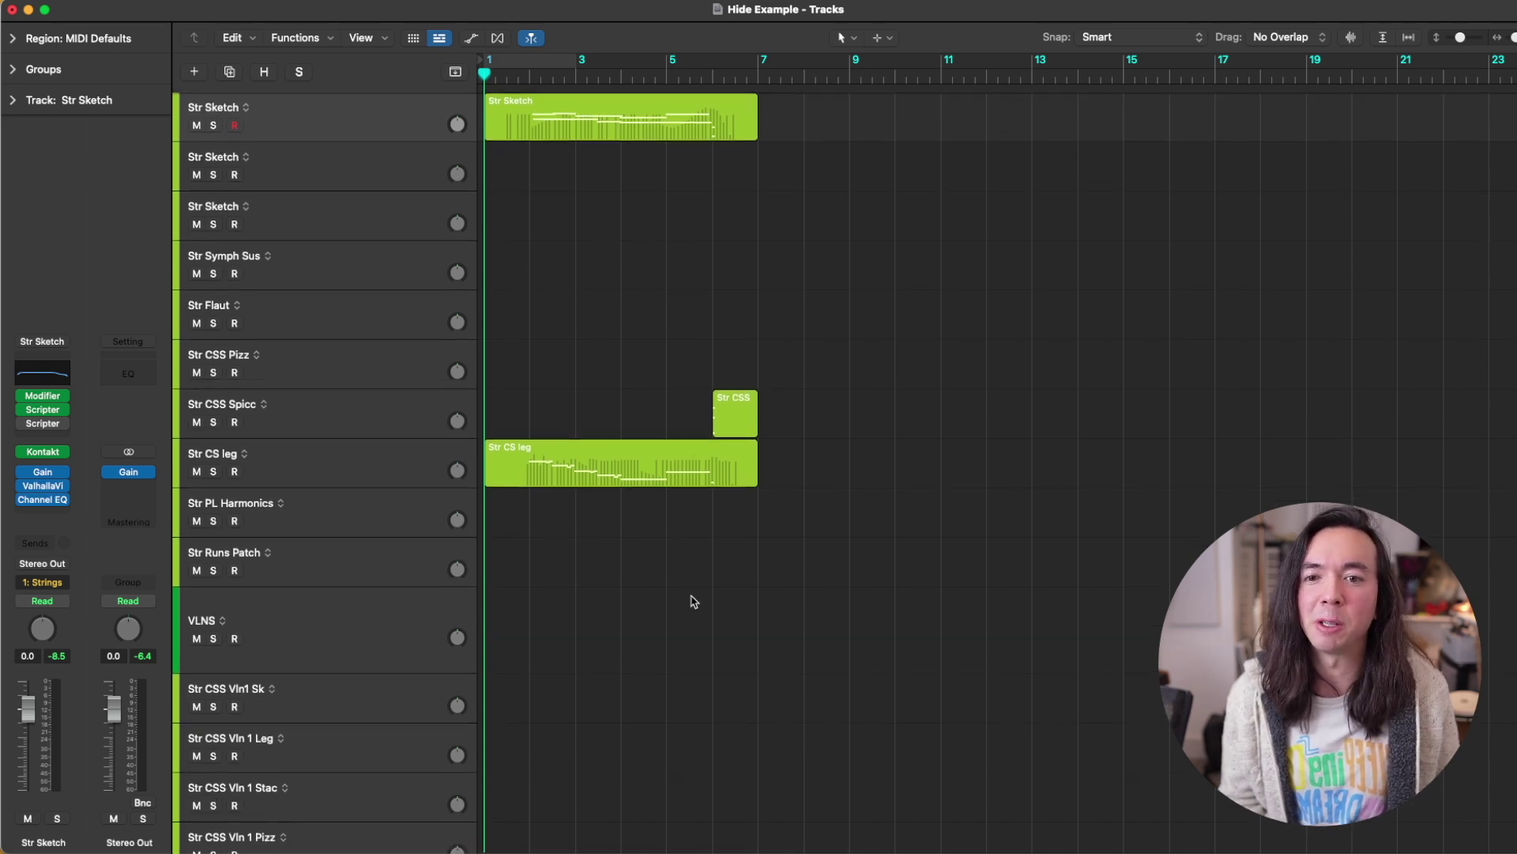
pyautogui.scroll(-20, 654, 498)
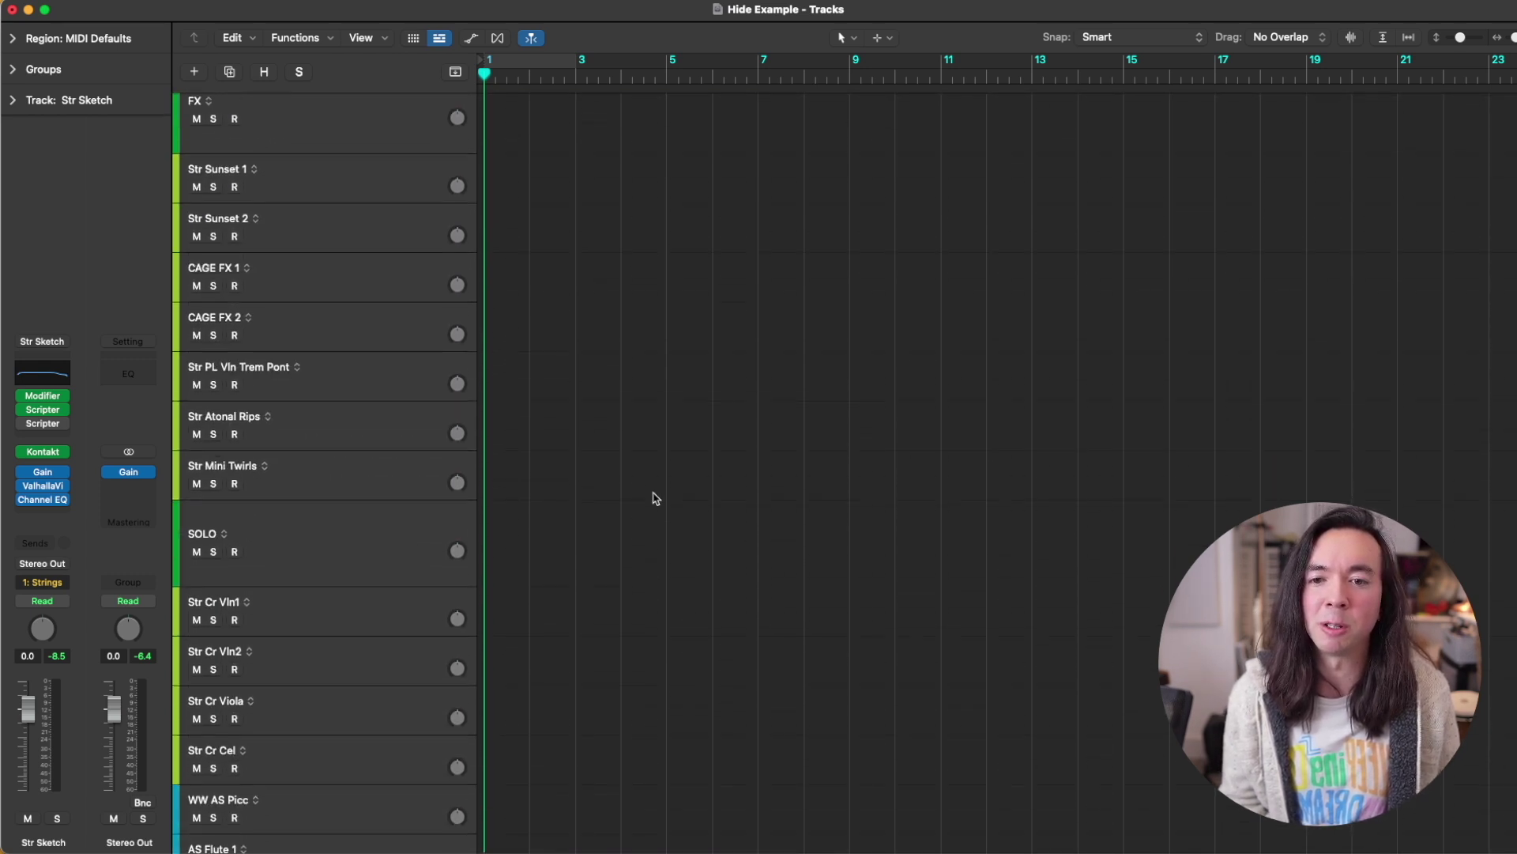
pyautogui.scroll(-10, 654, 498)
pyautogui.scroll(6, 653, 498)
# Step: Adjust track row height and horizontal zoom so the long track list is readable
pyautogui.press('super+Up')
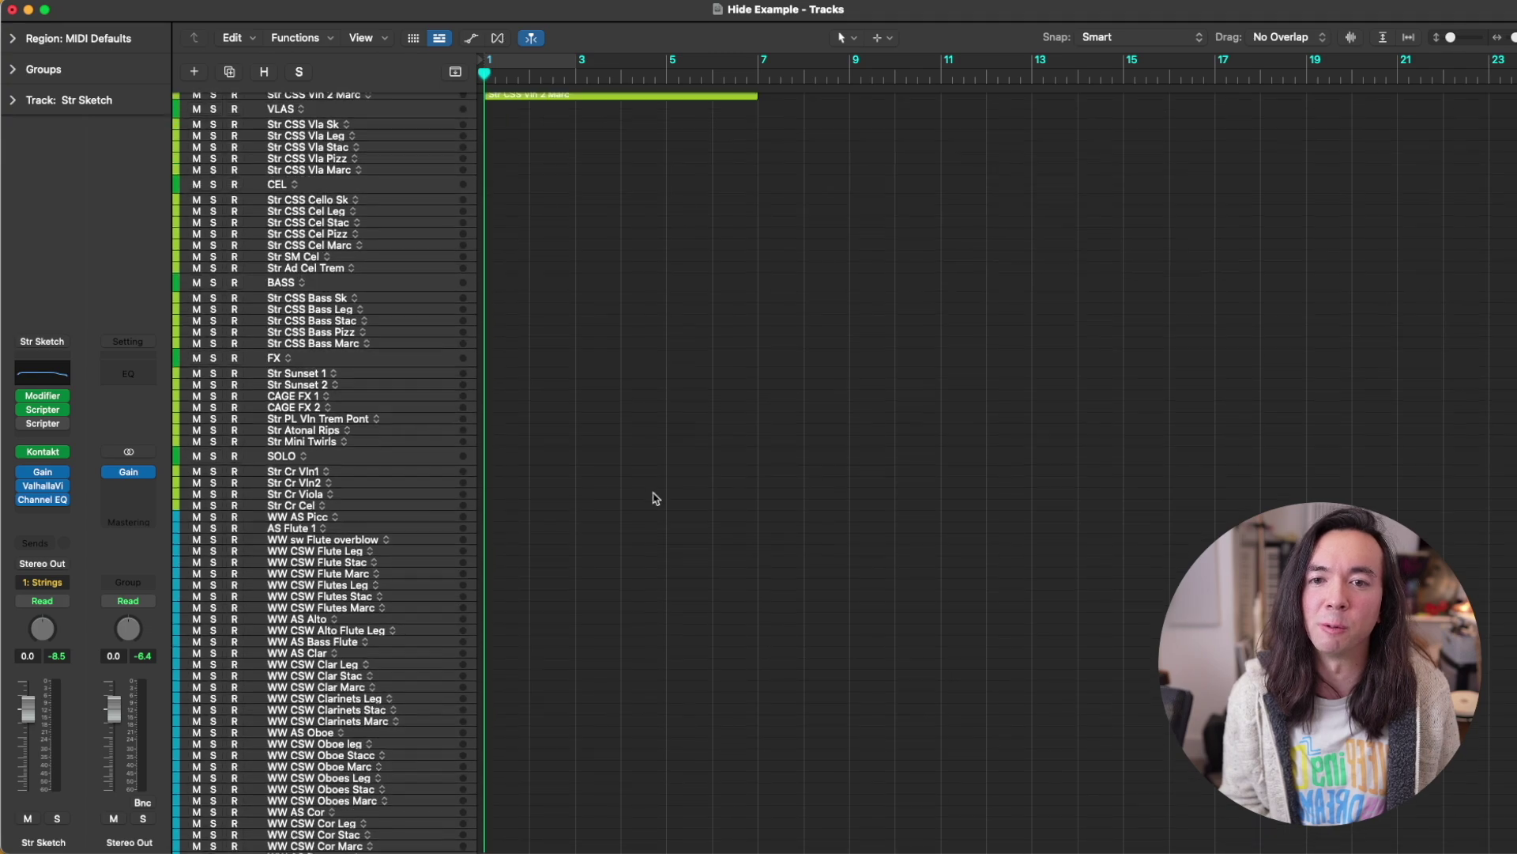
pyautogui.scroll(-20, 654, 497)
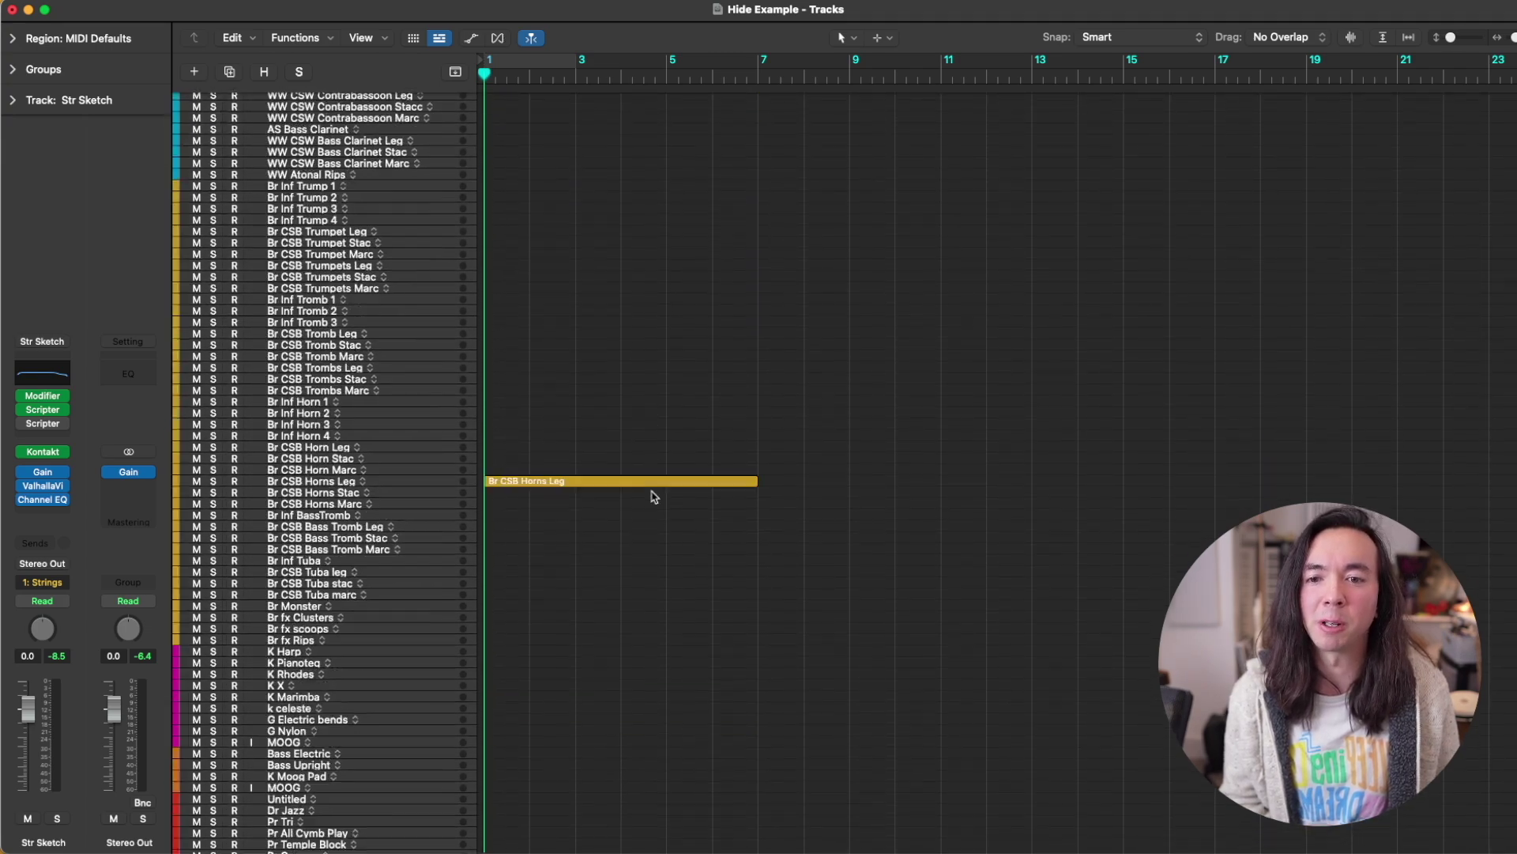
pyautogui.scroll(-5, 653, 497)
pyautogui.scroll(20, 644, 496)
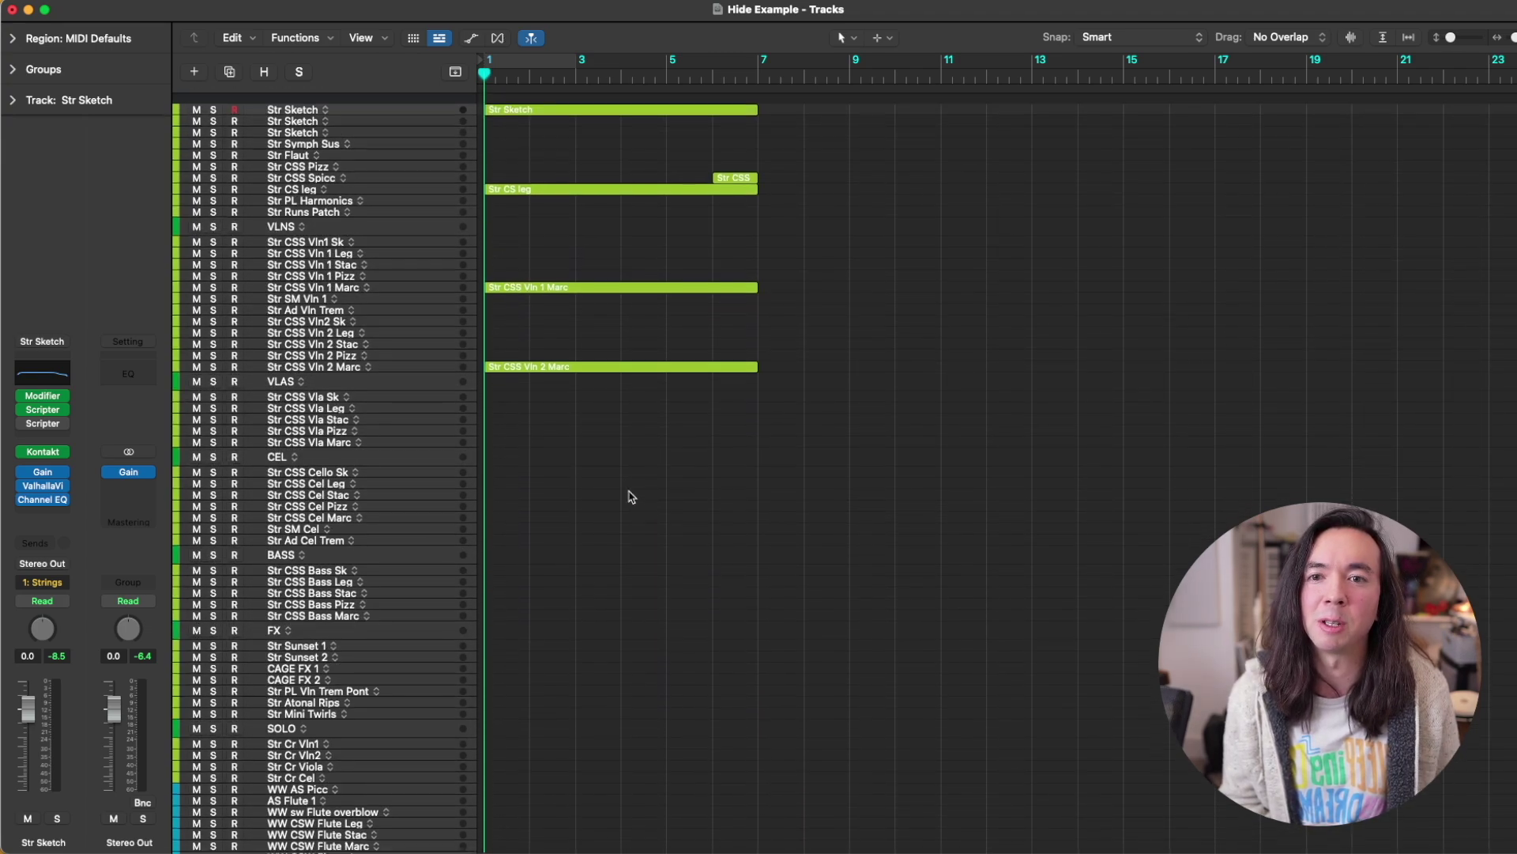
pyautogui.press('super+Down')
pyautogui.press('super+Down')
pyautogui.press('super+Down')
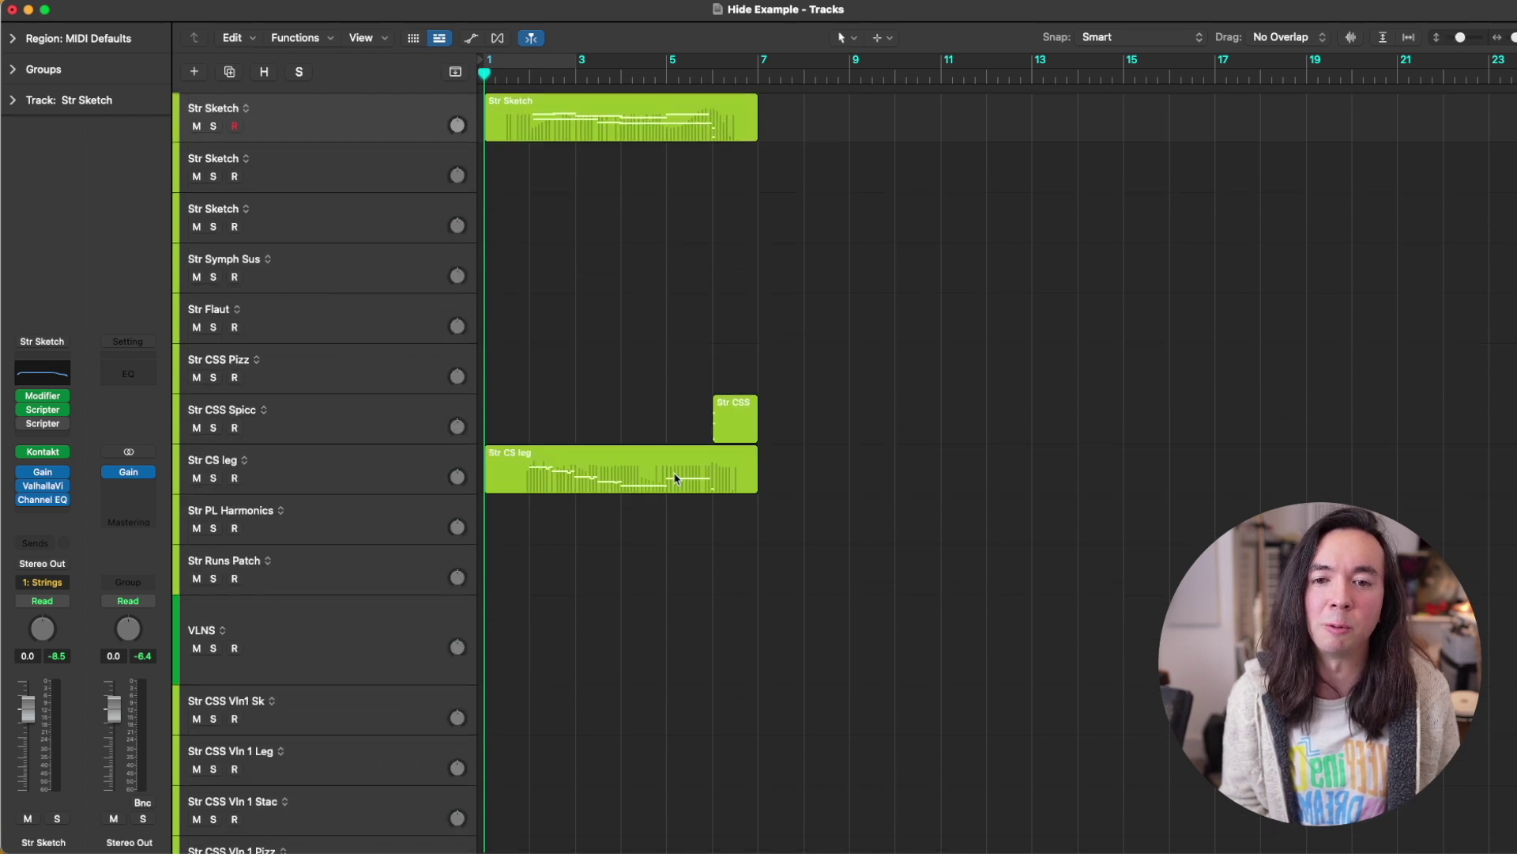
pyautogui.press('super+Up')
pyautogui.press('super+Down')
pyautogui.press('super+Down')
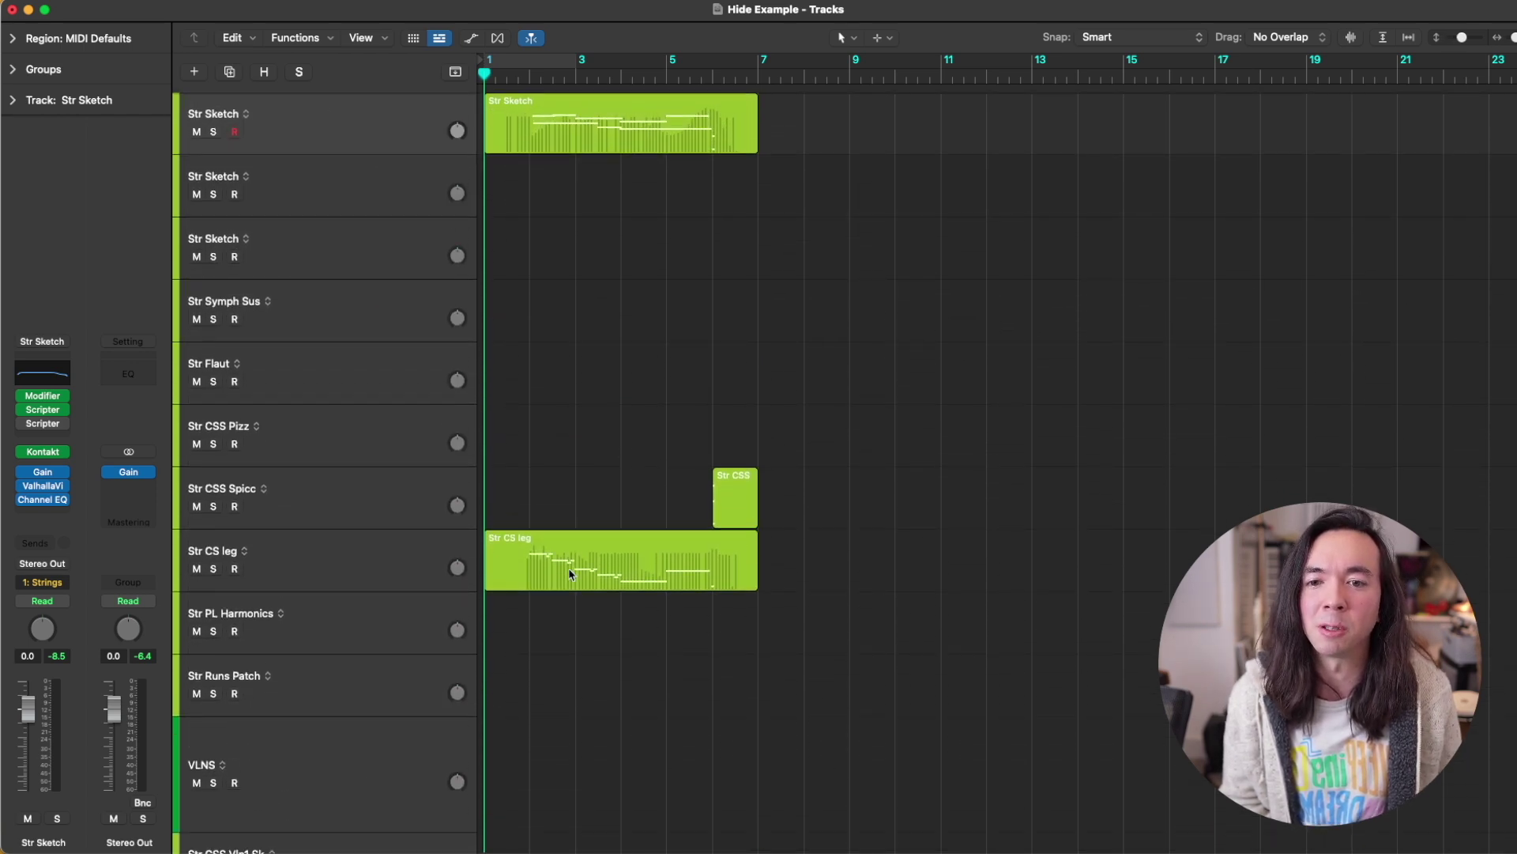
pyautogui.press('super+Right')
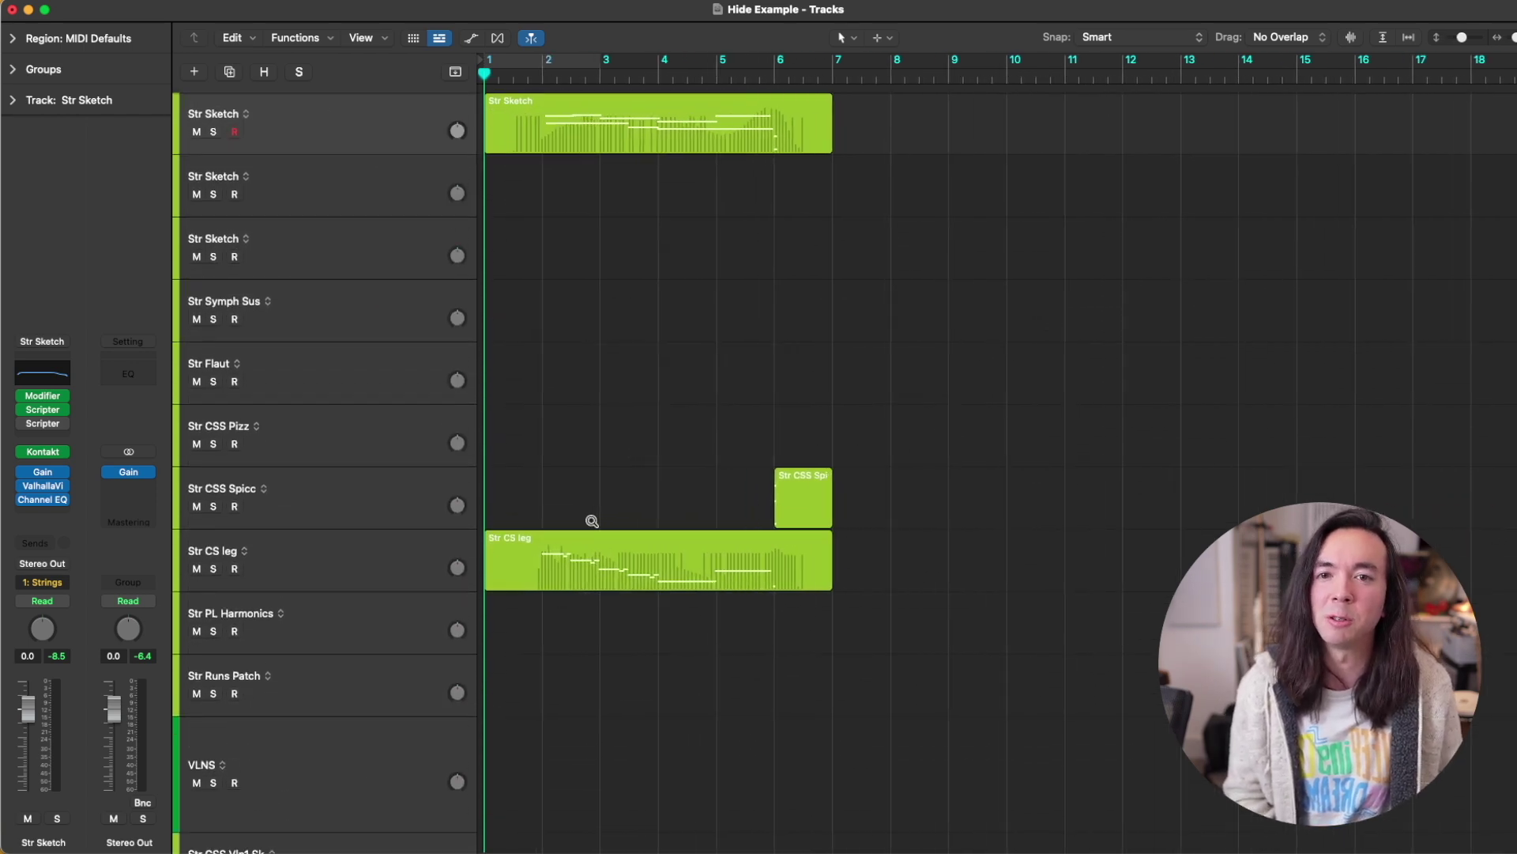
pyautogui.press('super+Up')
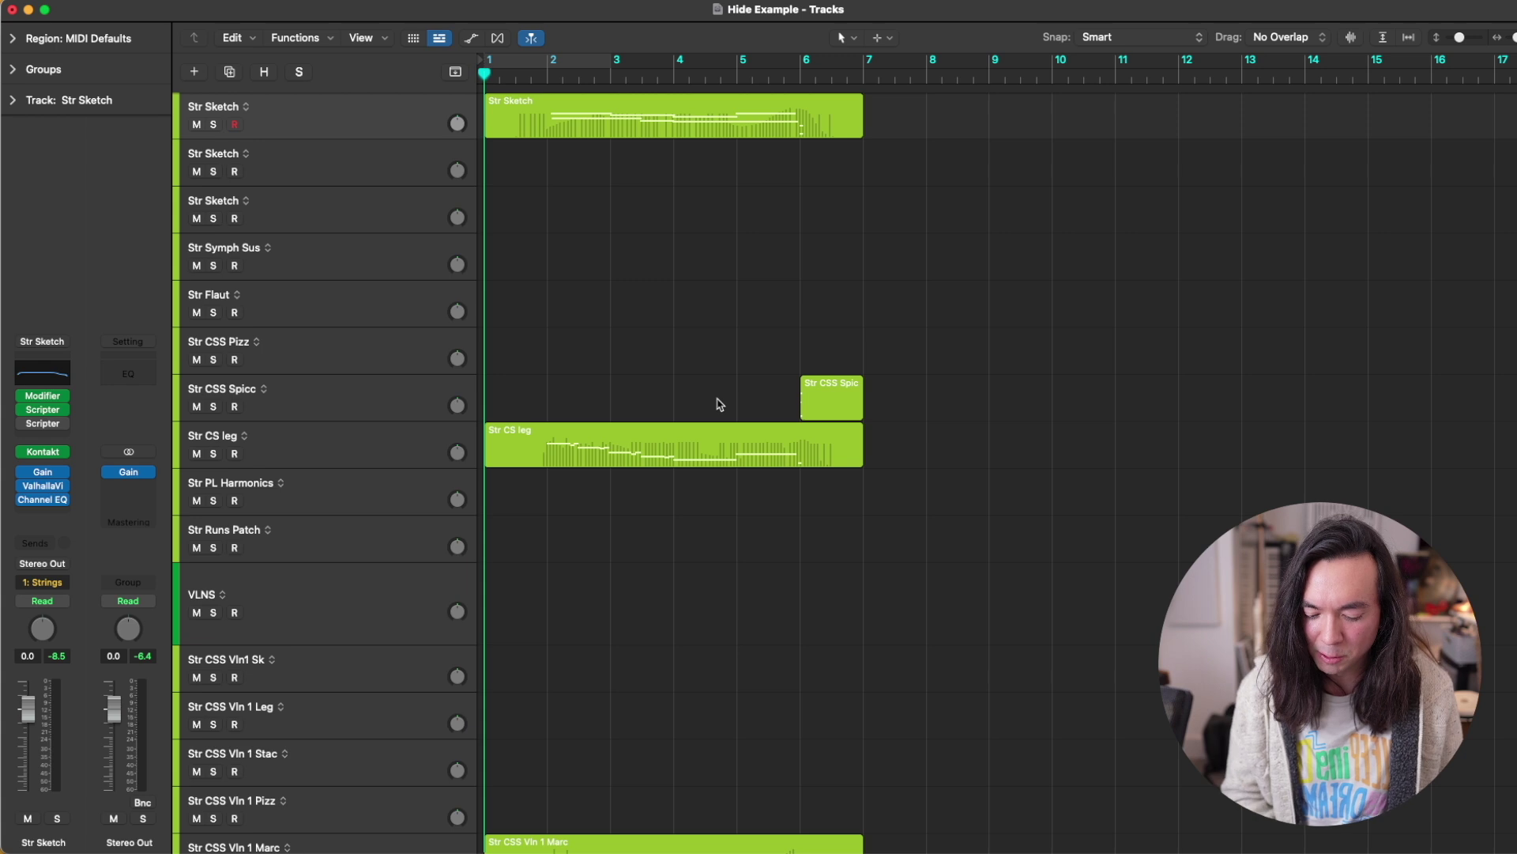
# Step: Hide all empty tracks with the § key command so the H button lights
pyautogui.press('section')
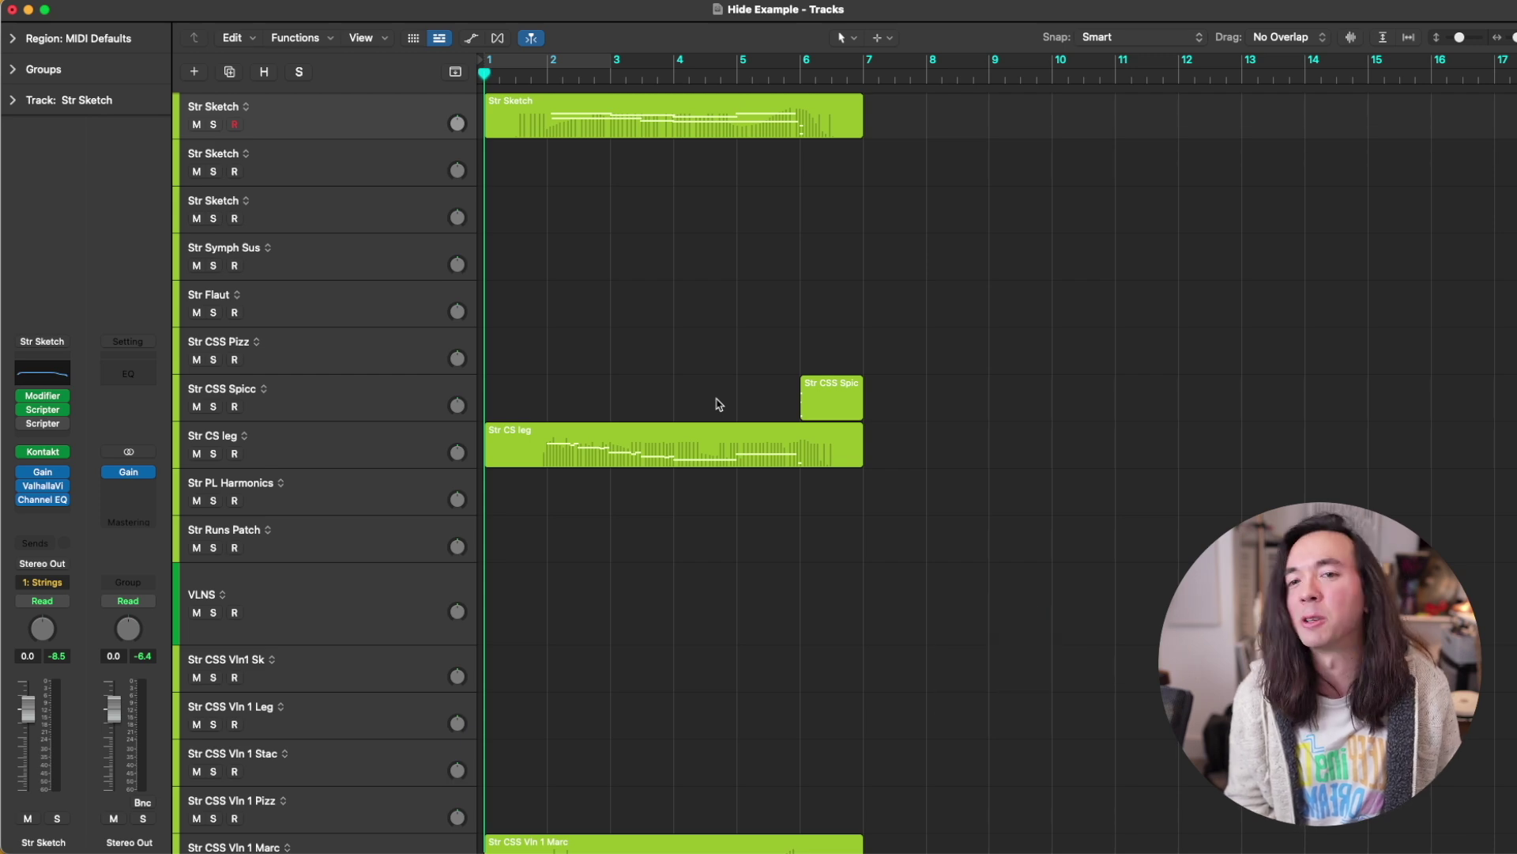
pyautogui.press('h')
pyautogui.press('h')
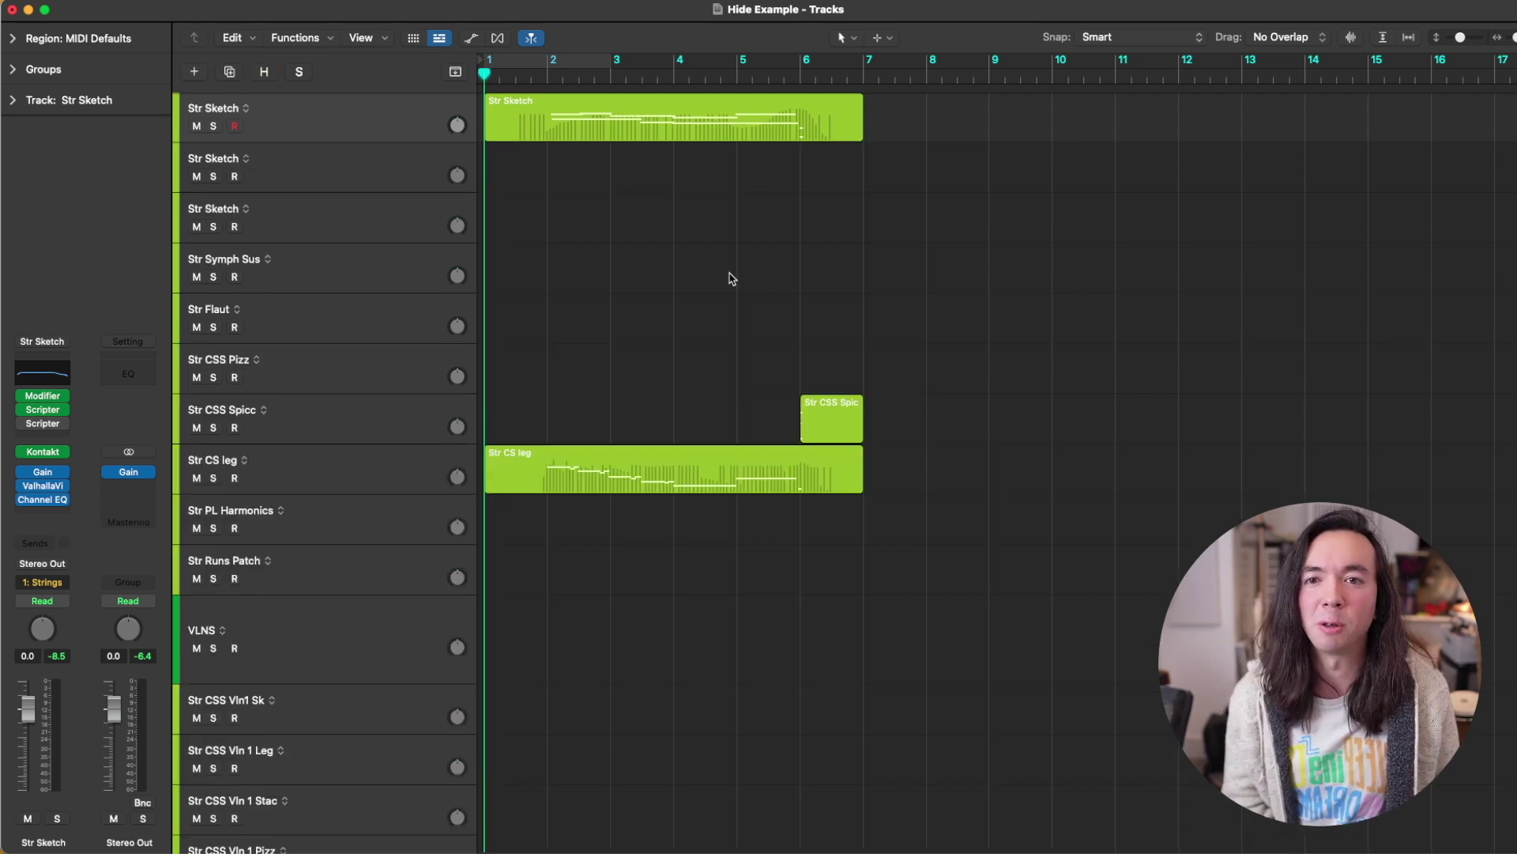
pyautogui.press('h')
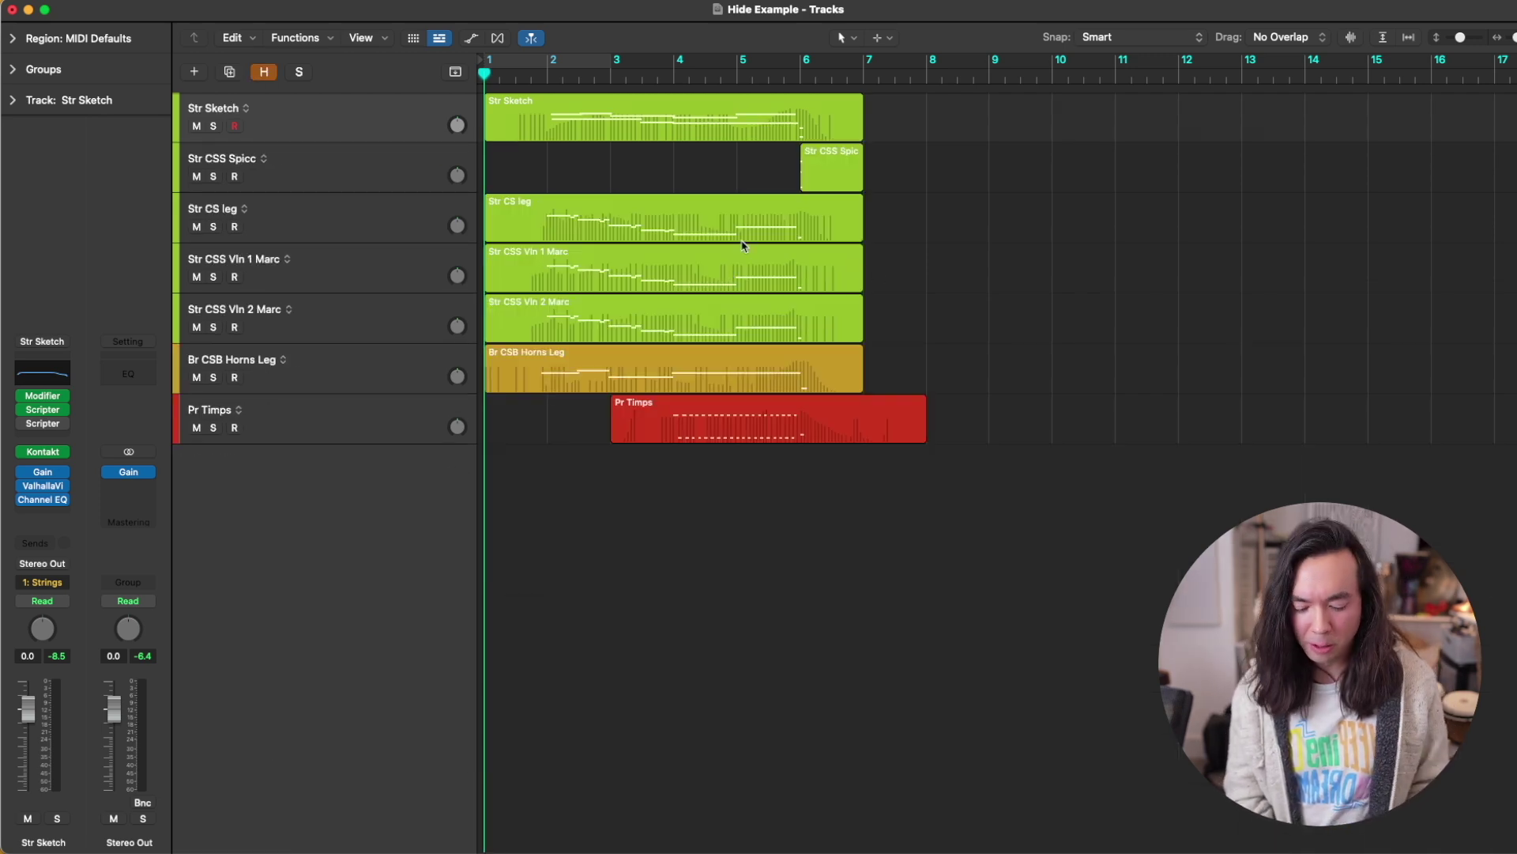
# Step: Search Key Commands for 'hide' and select Hide/Show All Empty Tracks to see its § shortcut
pyautogui.hotkey('alt', 'k')
pyautogui.scroll(3, 742, 237)
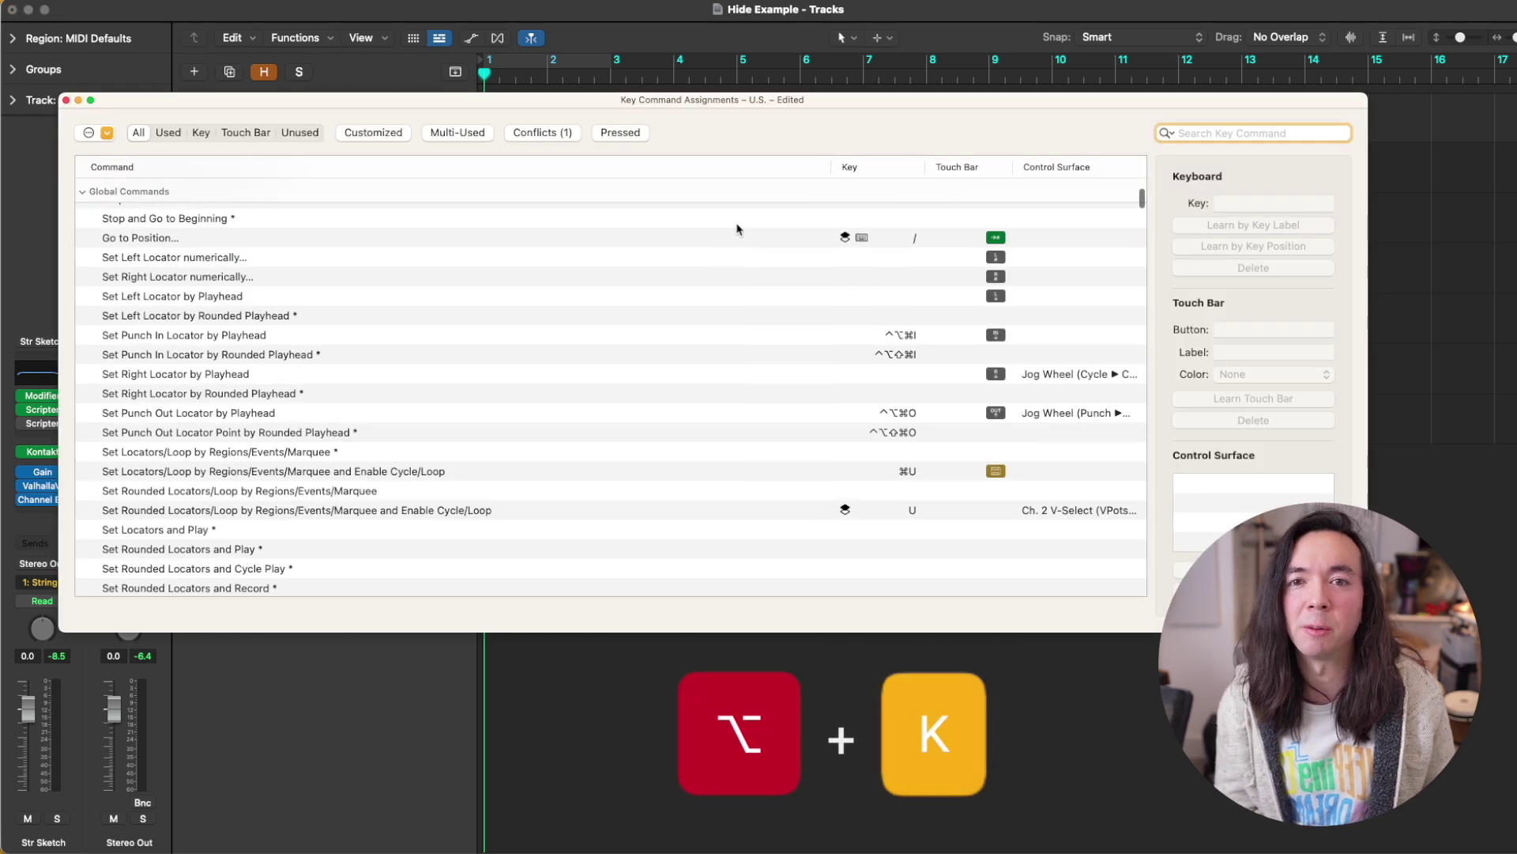
pyautogui.write('hide')
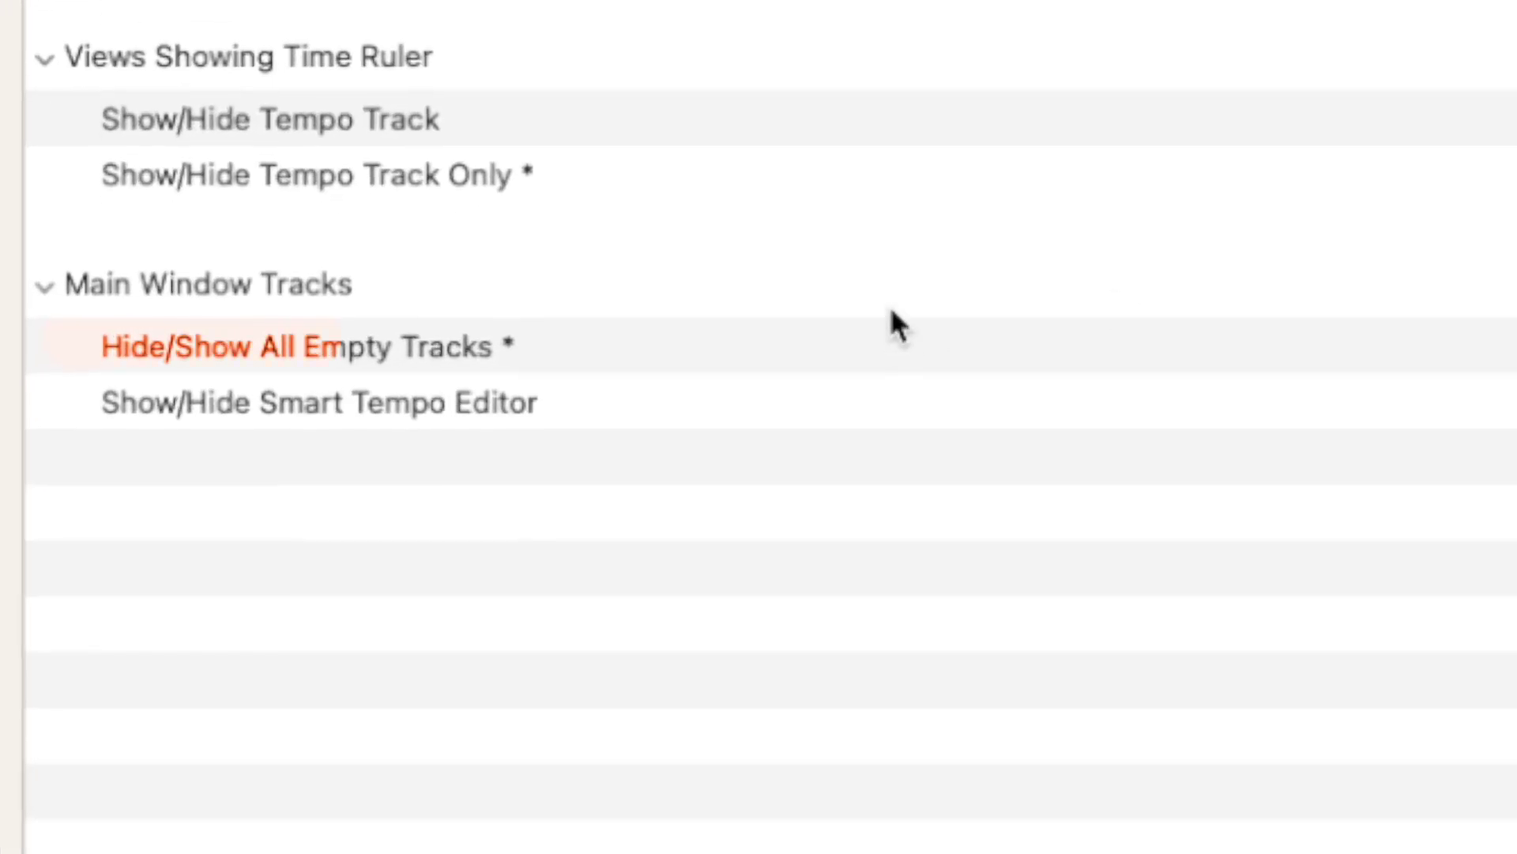
pyautogui.click(572, 346)
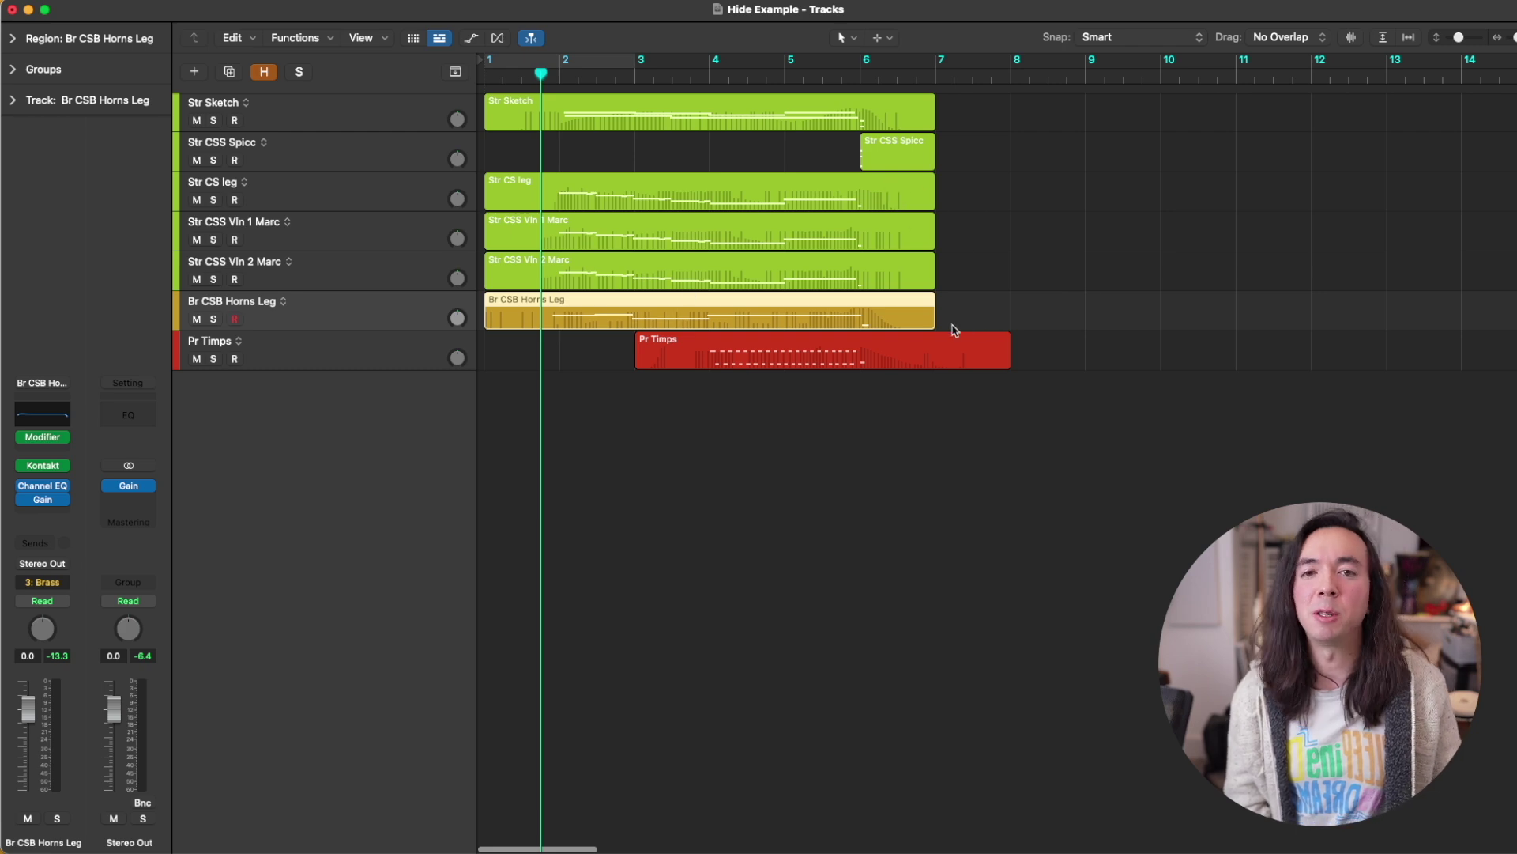
# Step: Make track lanes taller and show all hidden empty tracks again with §
pyautogui.press('super+Down')
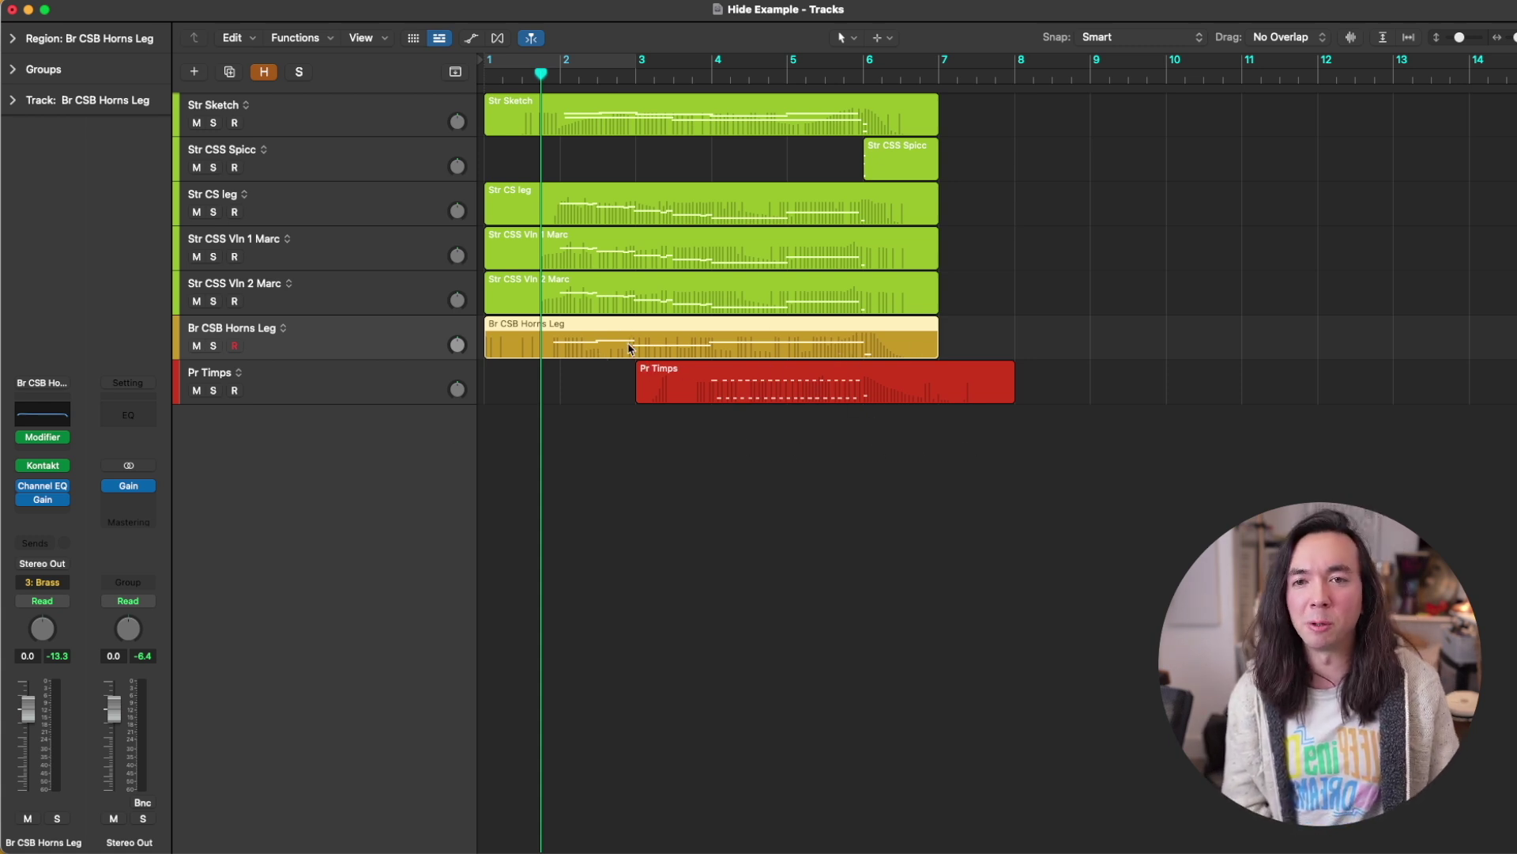
pyautogui.press('section')
pyautogui.scroll(-10, 676, 356)
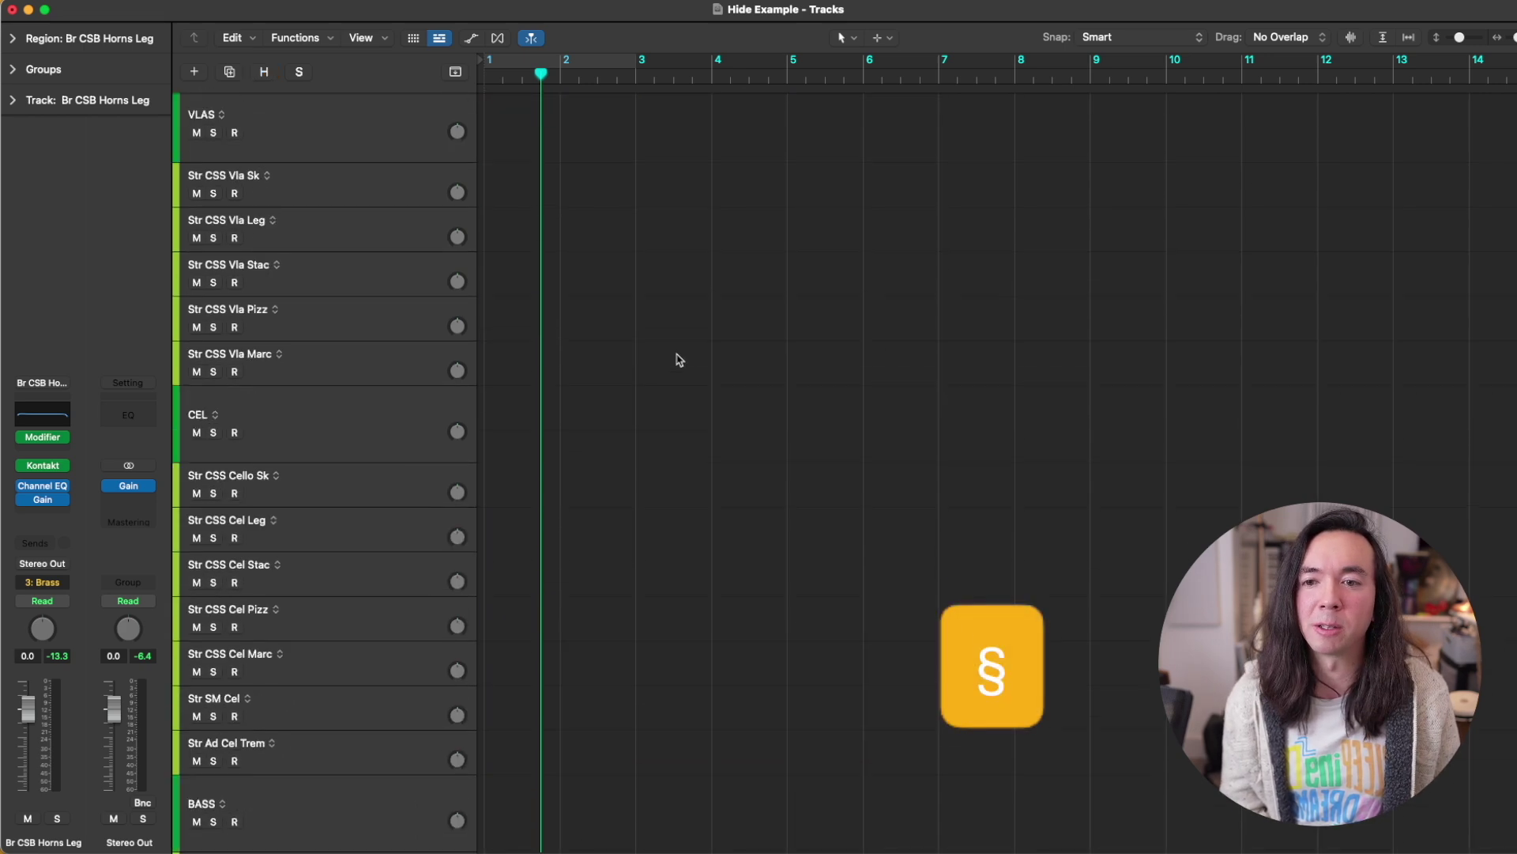
pyautogui.scroll(-20, 676, 354)
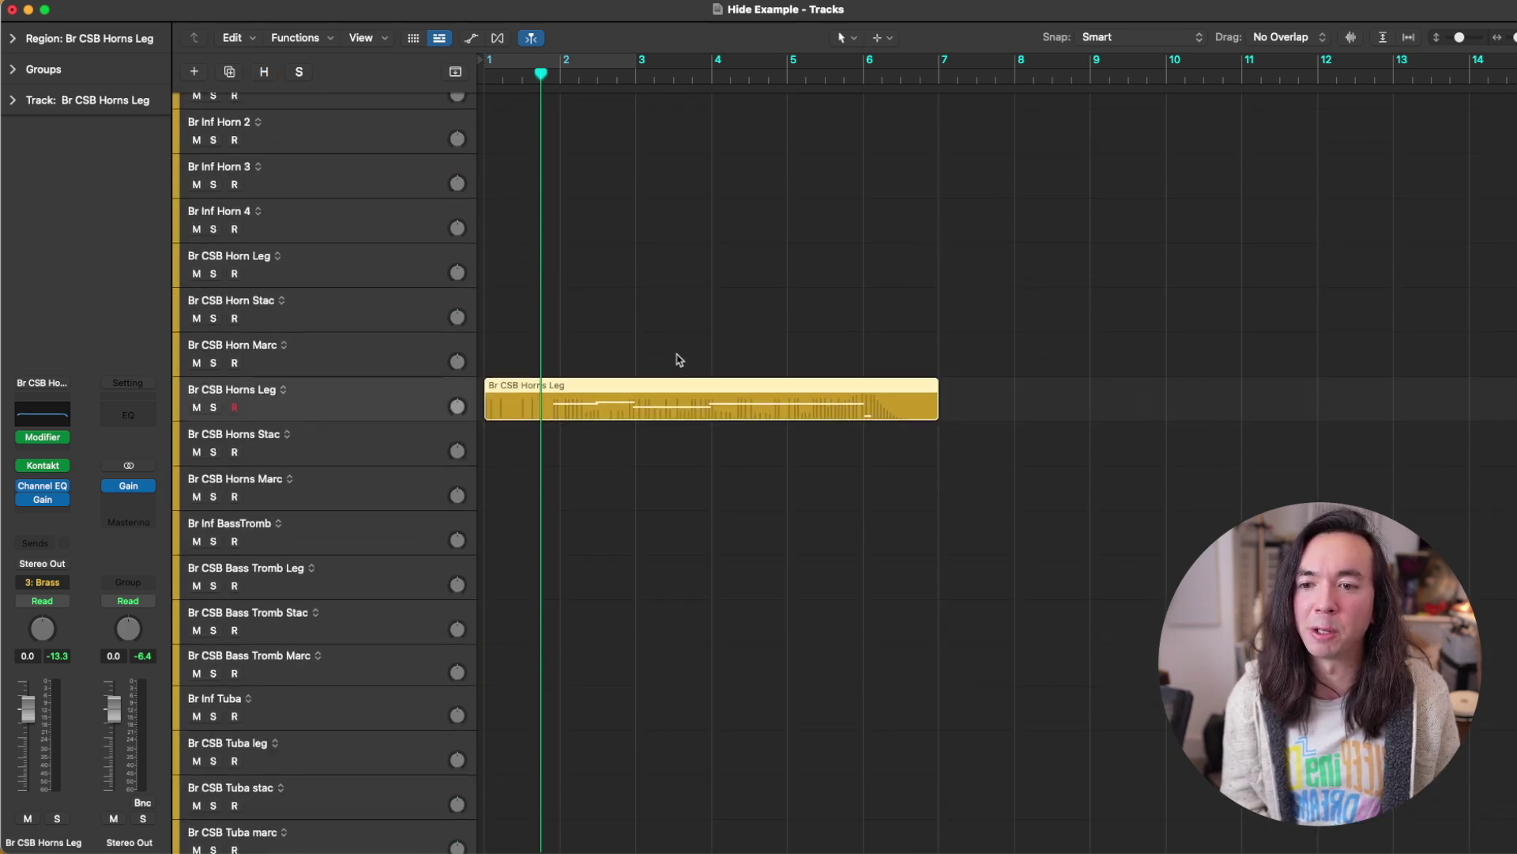
pyautogui.scroll(4, 304, 393)
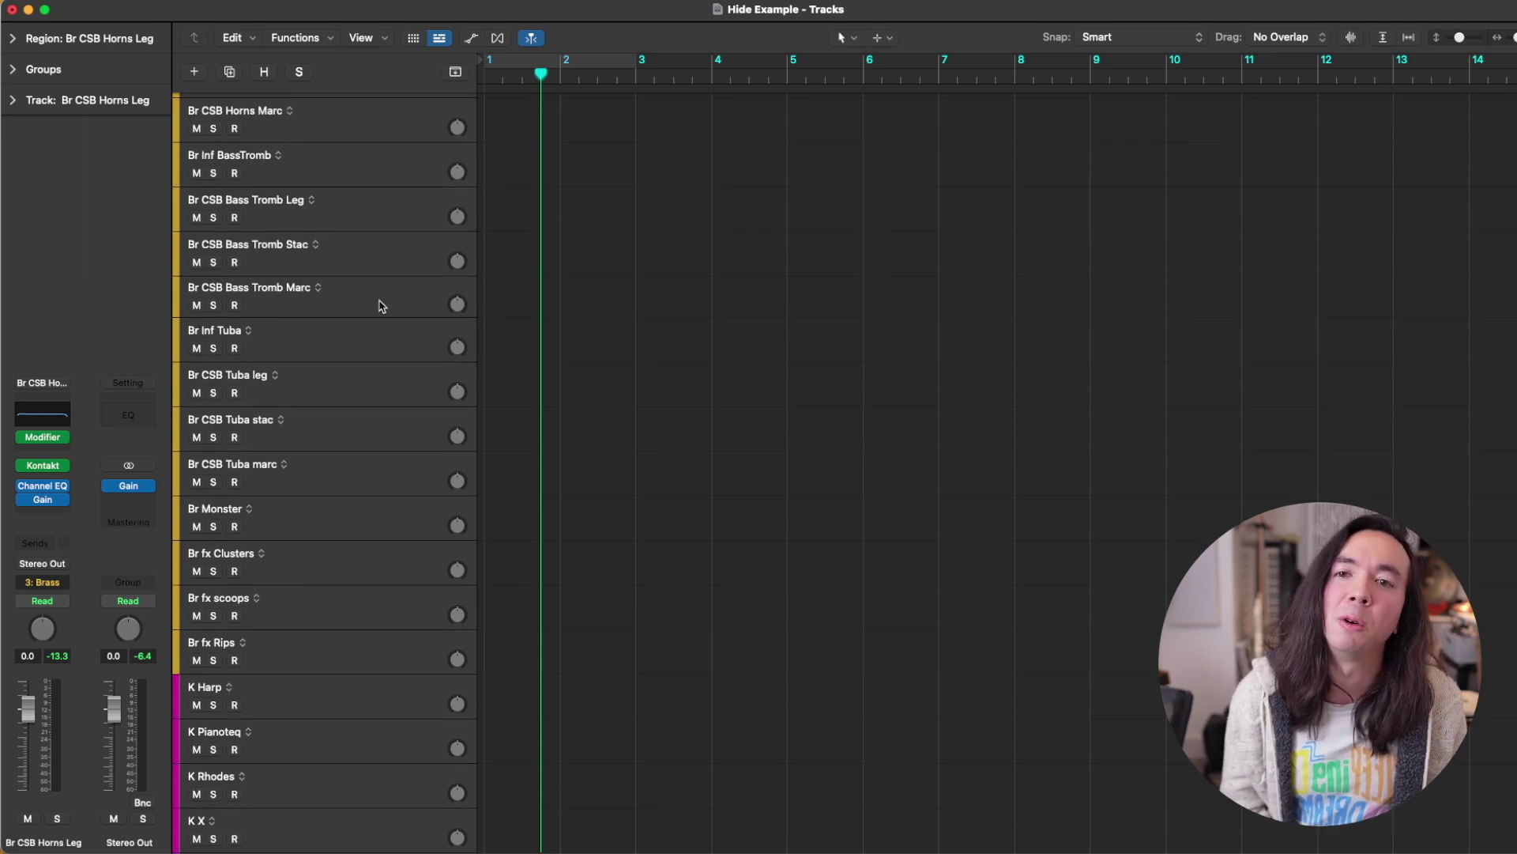
# Step: Select empty Br CSB Bass Tromb Marc, re-hide empty tracks with §, then select the Horns Leg region
pyautogui.click(348, 310)
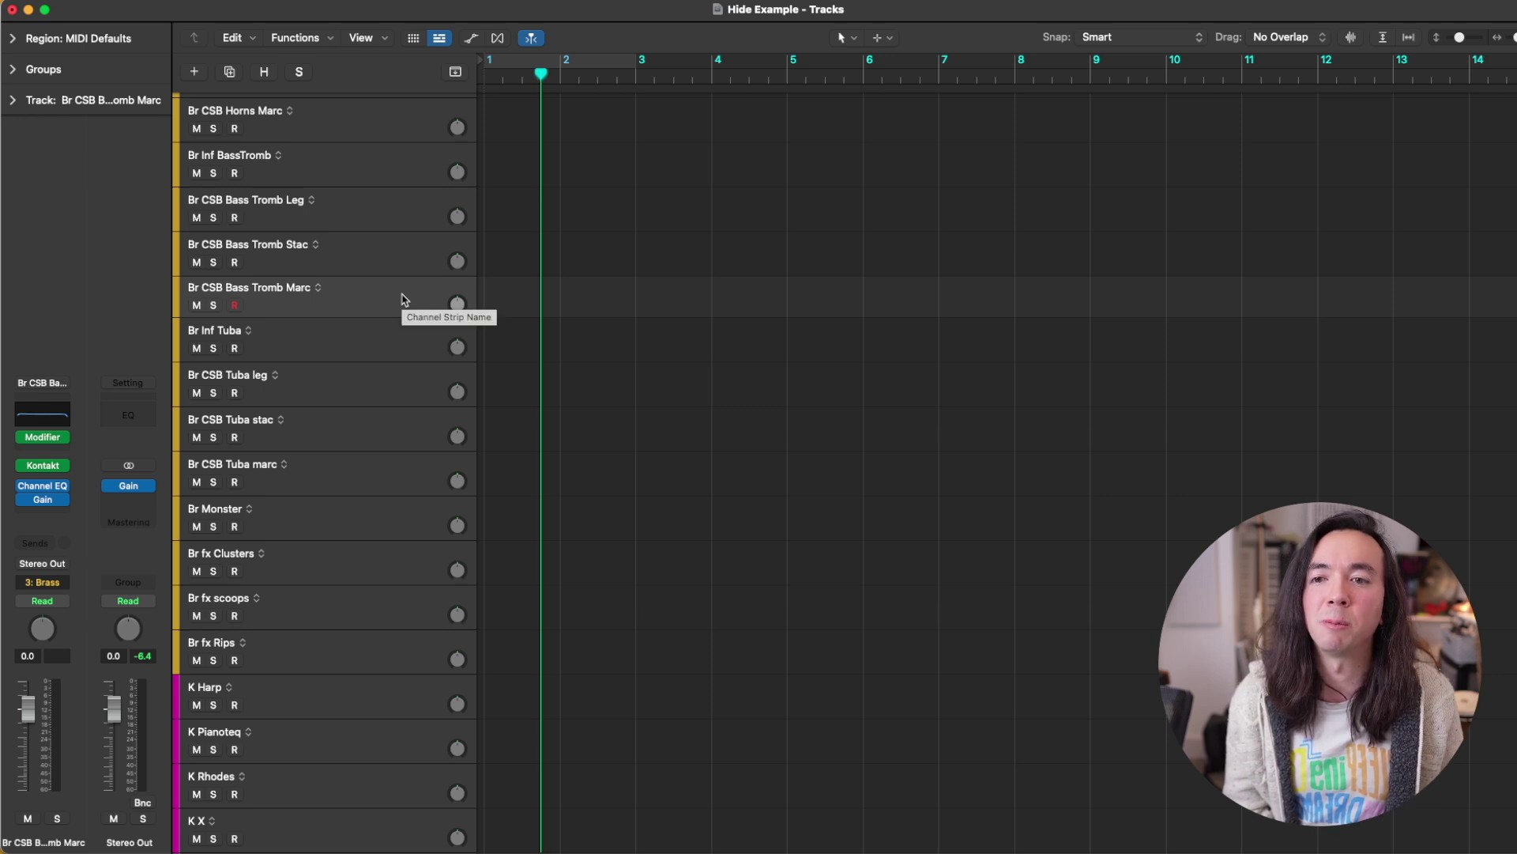
pyautogui.press('section')
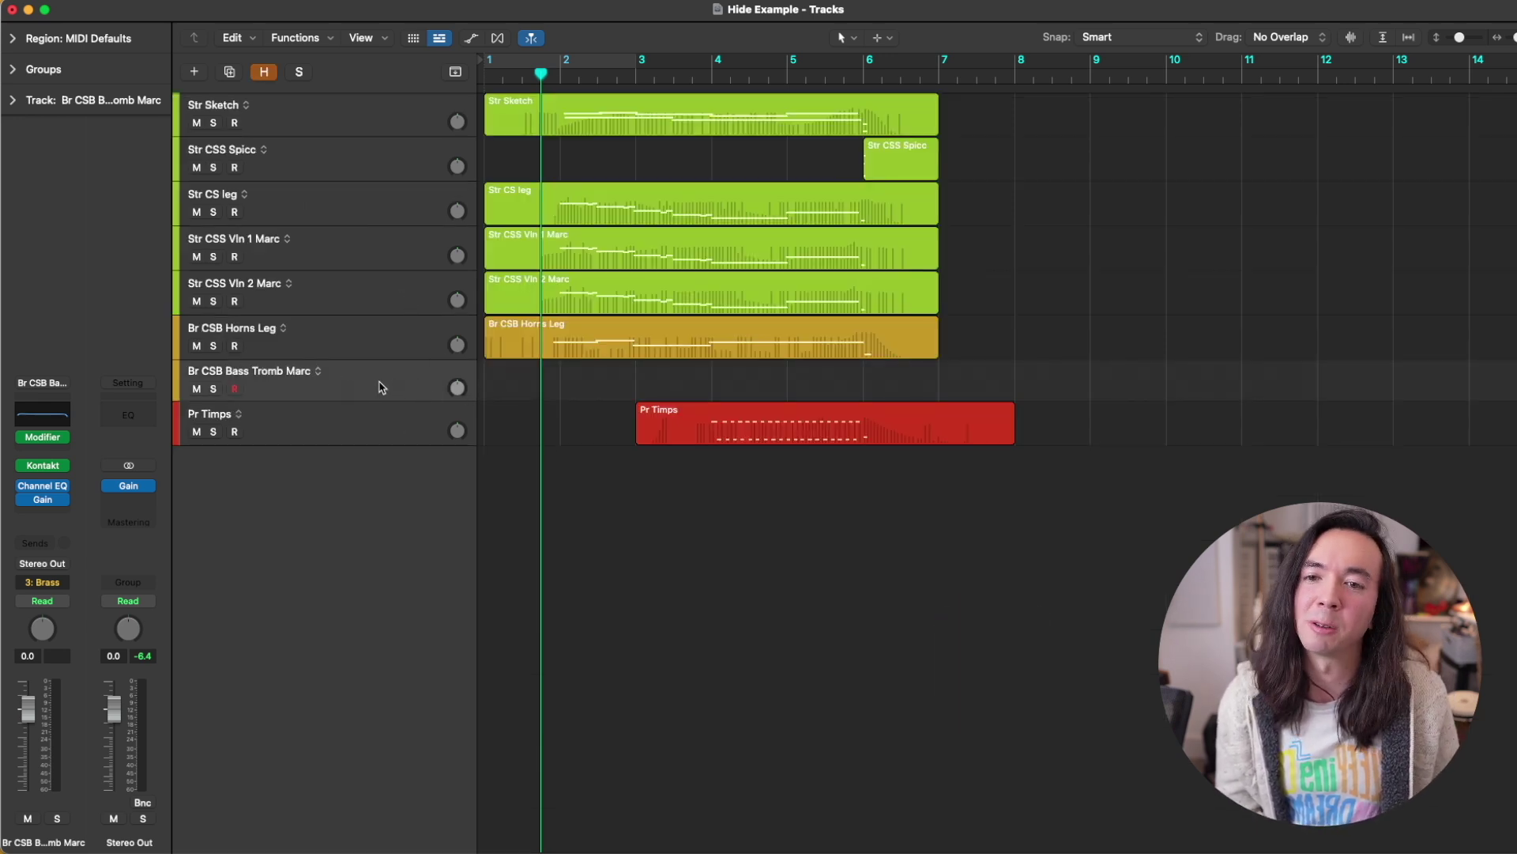
pyautogui.click(545, 357)
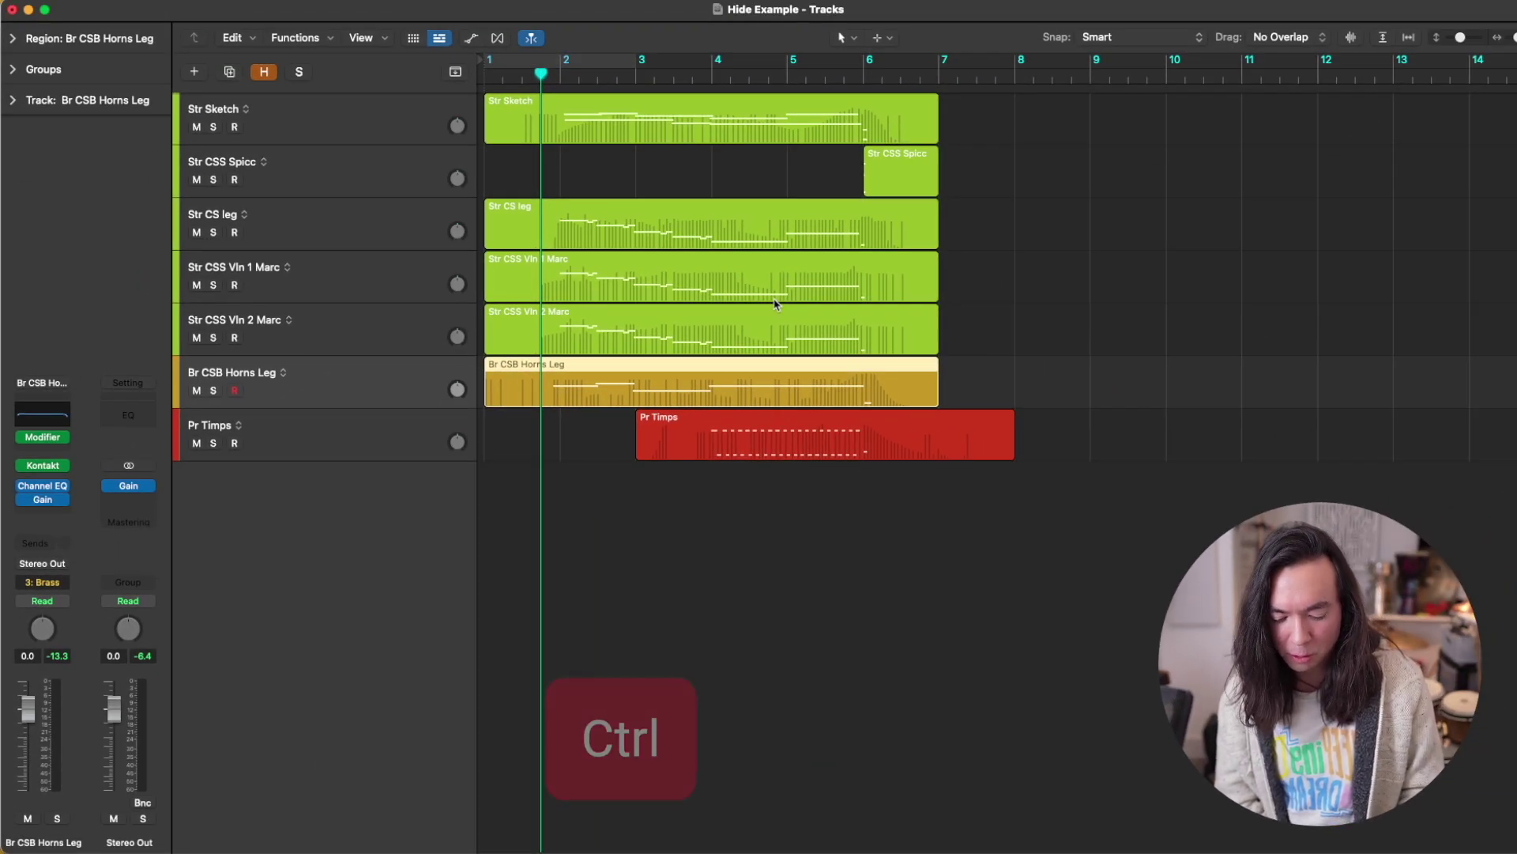
# Step: Reveal all brass group tracks with Ctrl-Shift-3 and scroll down through them
pyautogui.hotkey('ctrl', 'shift', '3')
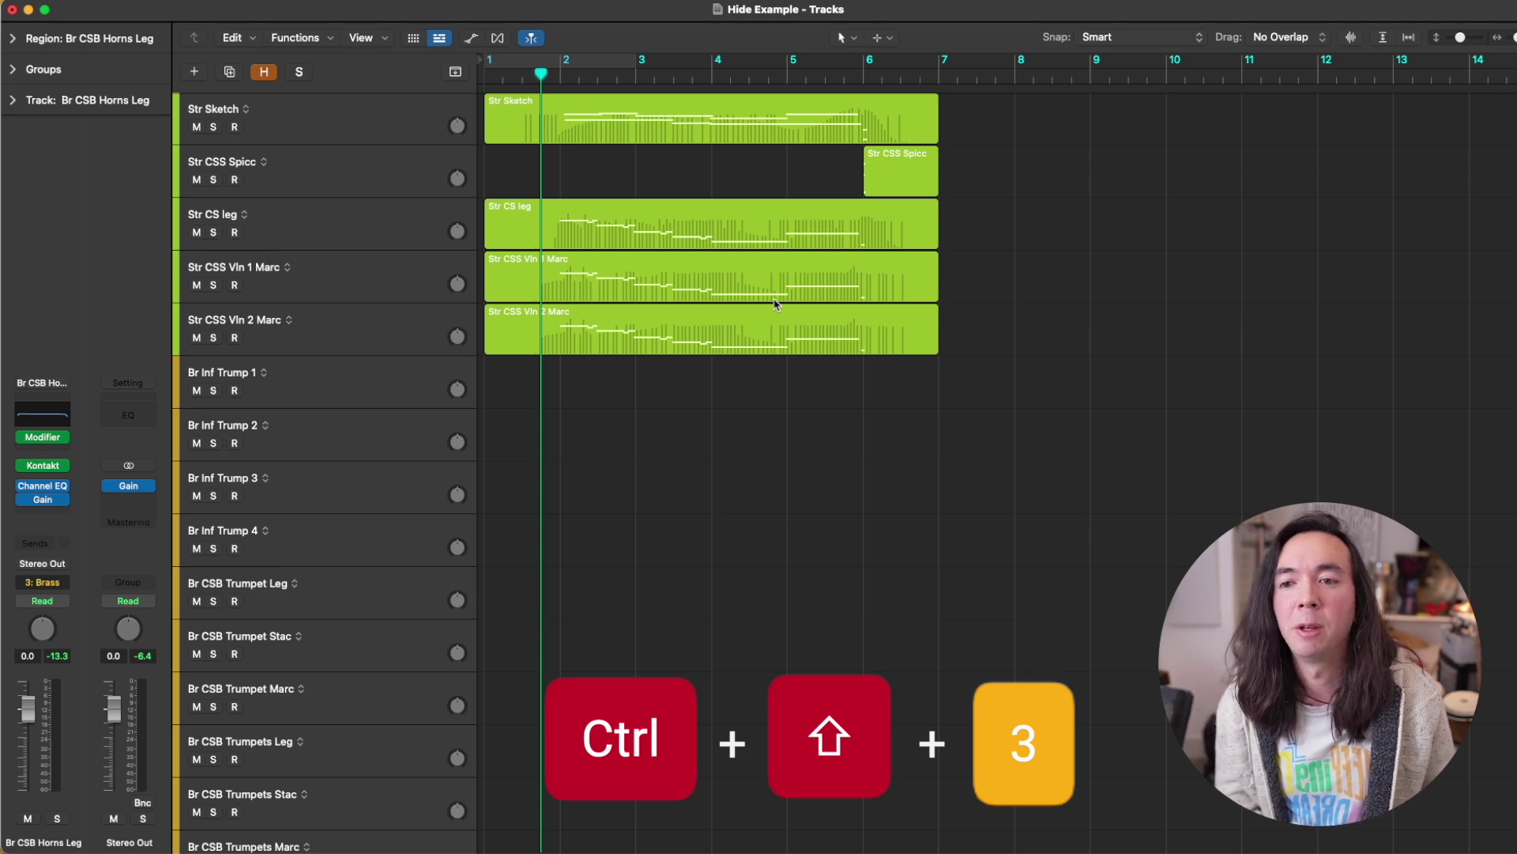
pyautogui.scroll(-15, 399, 371)
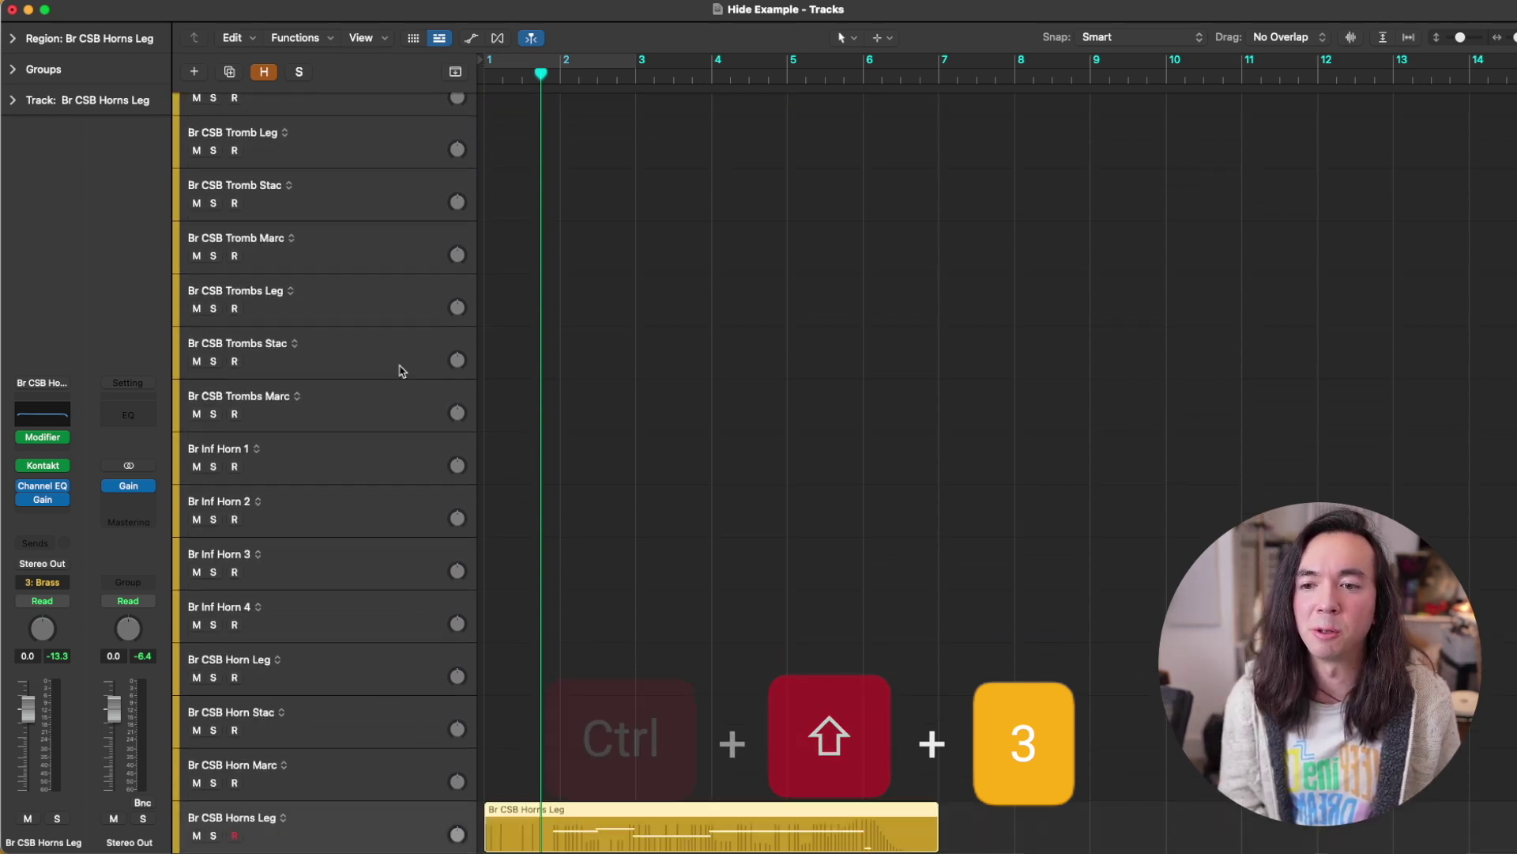
pyautogui.scroll(5, 410, 372)
pyautogui.scroll(-8, 456, 395)
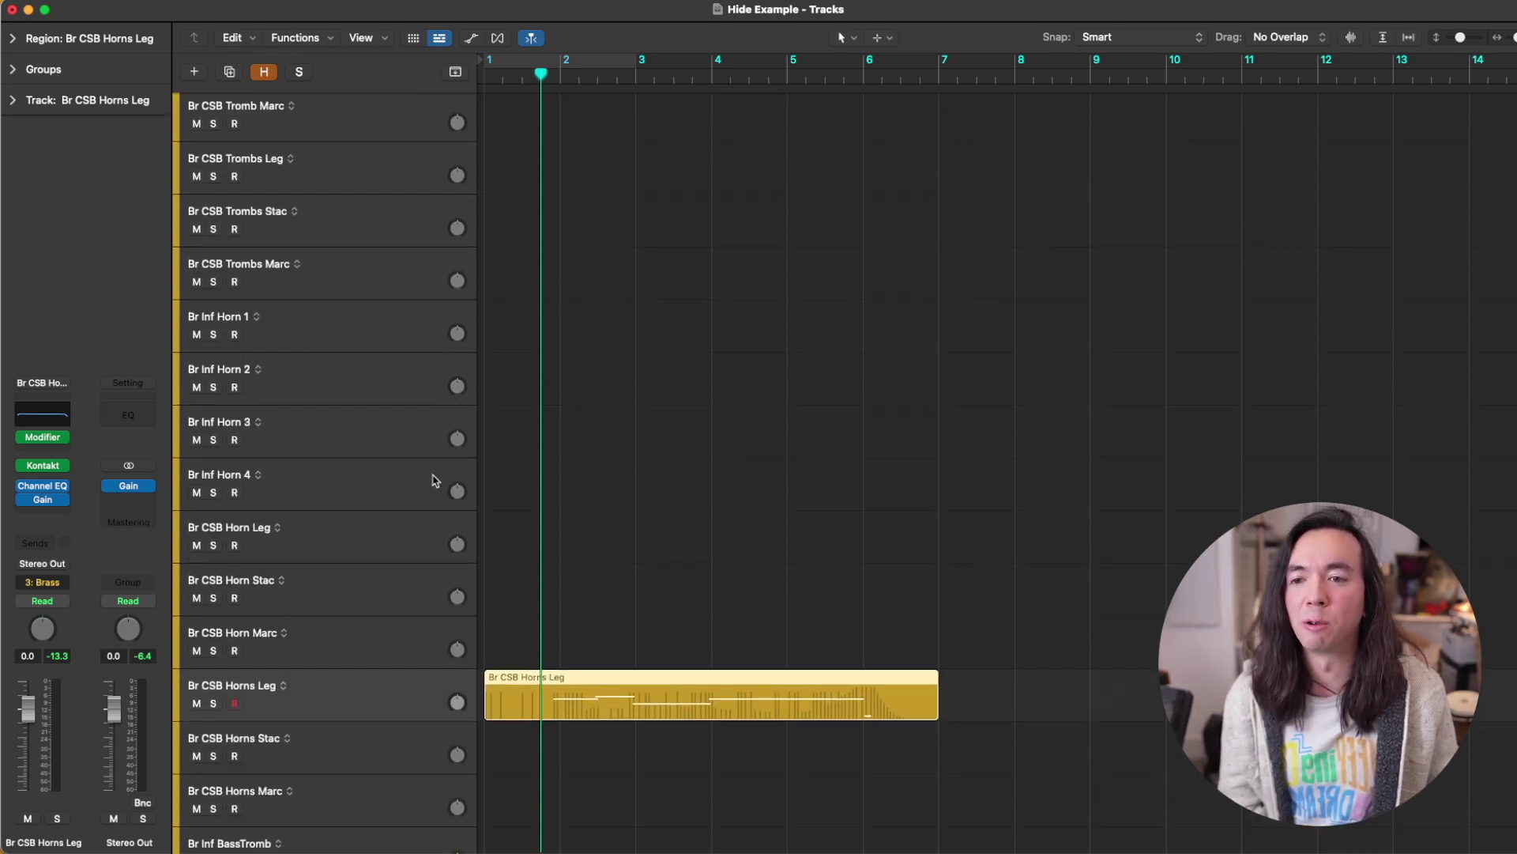
pyautogui.scroll(-5, 458, 684)
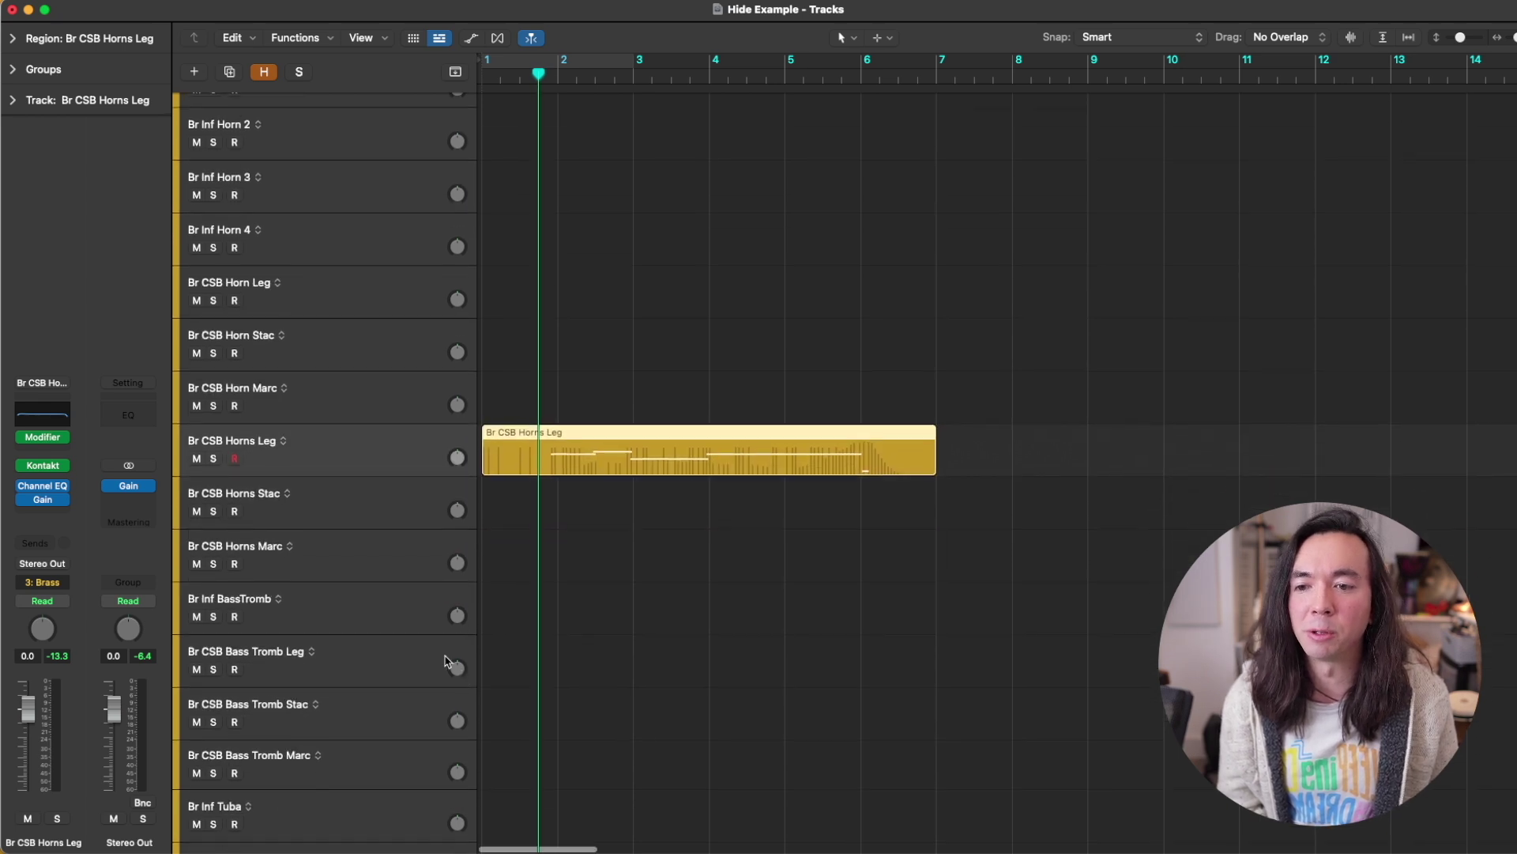
pyautogui.scroll(-2, 402, 632)
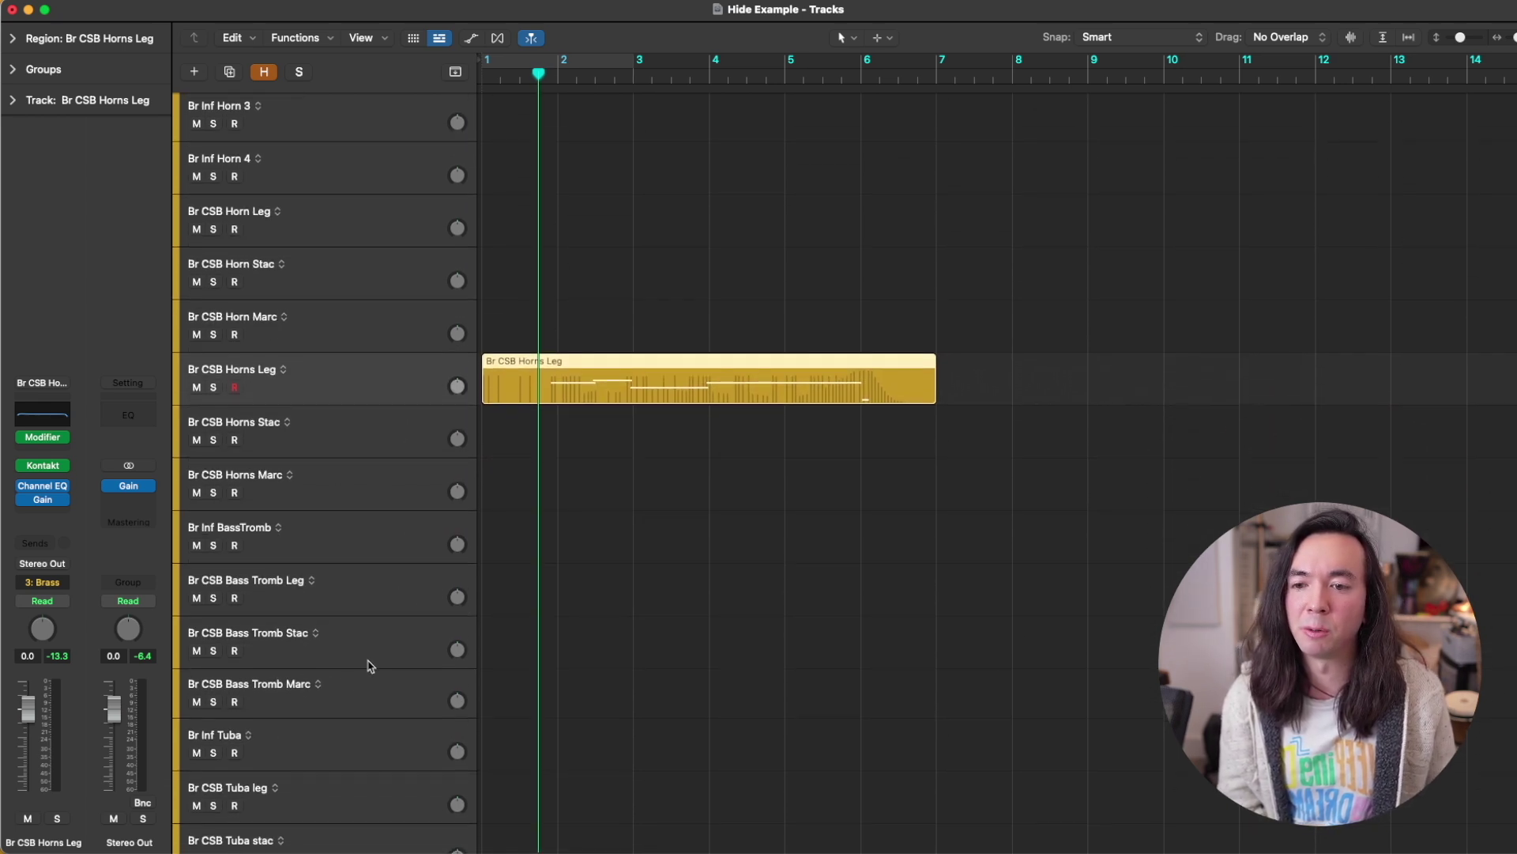
# Step: Select Br CSB Bass Tromb Marc and hide it using § and Ctrl-H
pyautogui.click(389, 688)
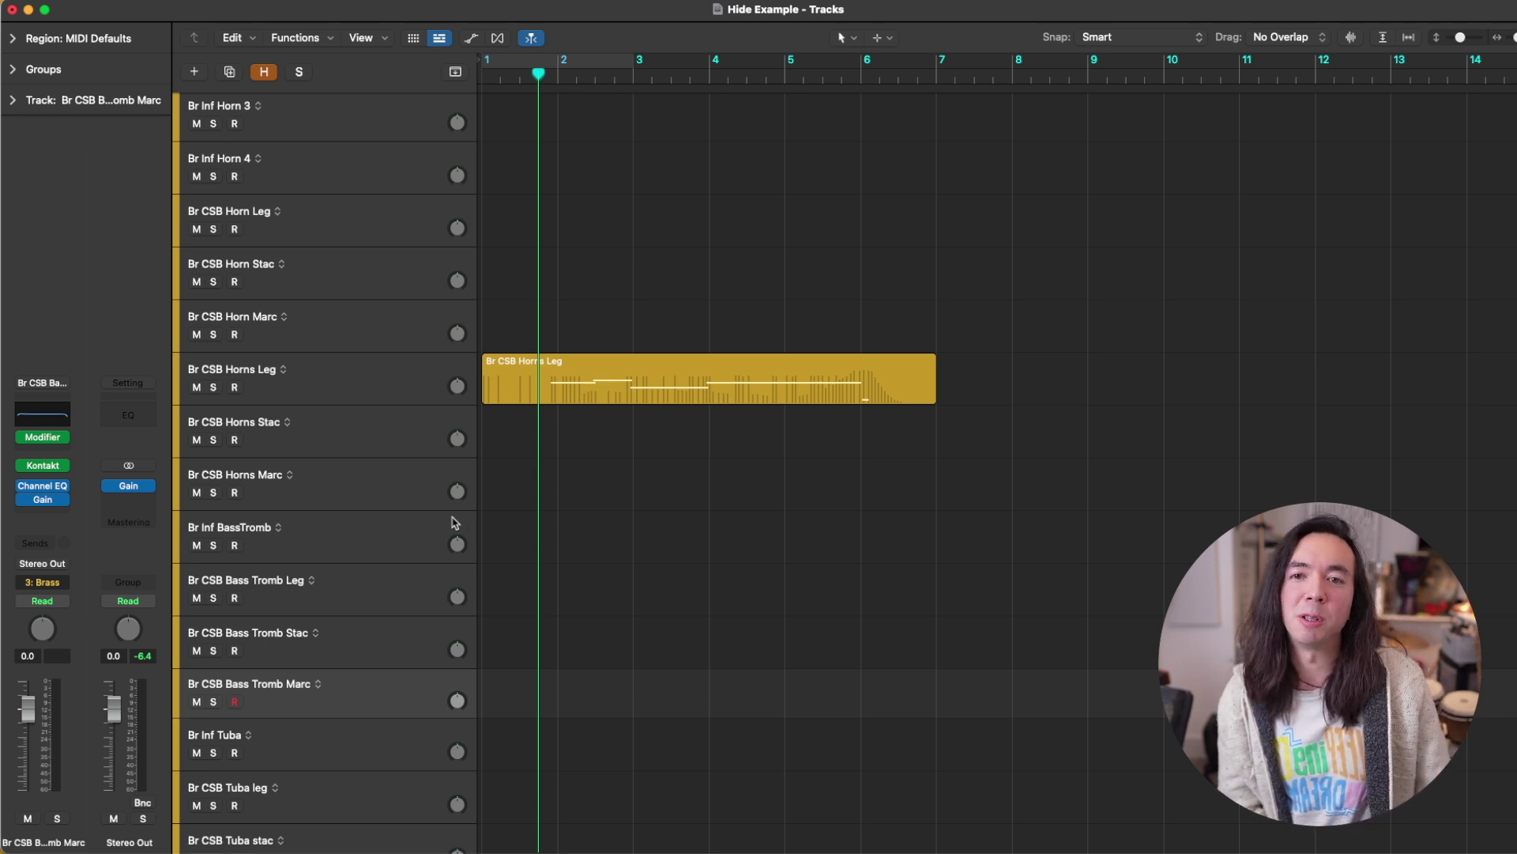
pyautogui.press('section')
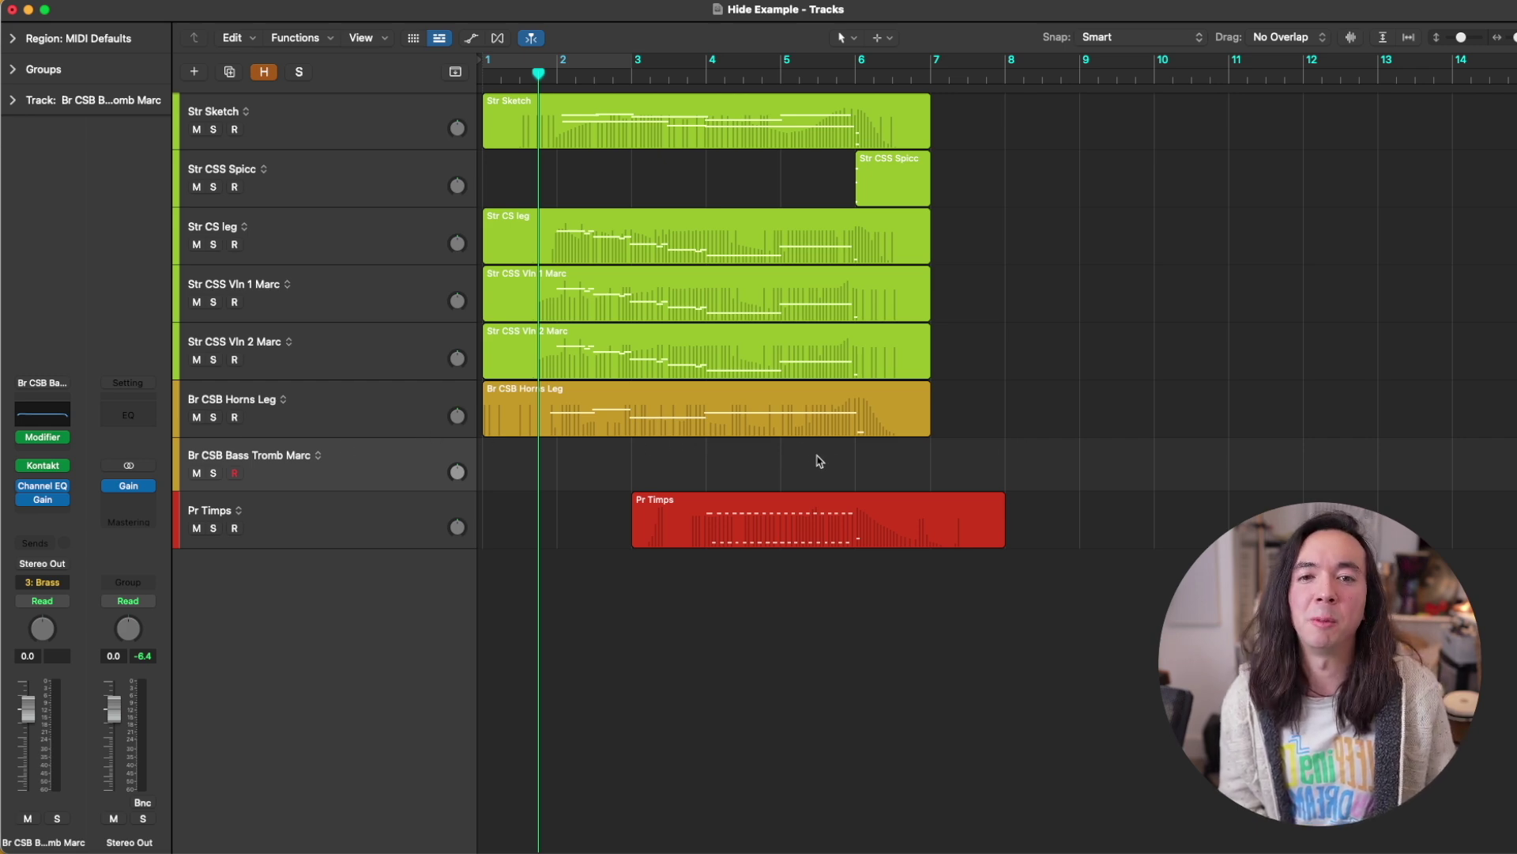
pyautogui.hotkey('ctrl', 'h')
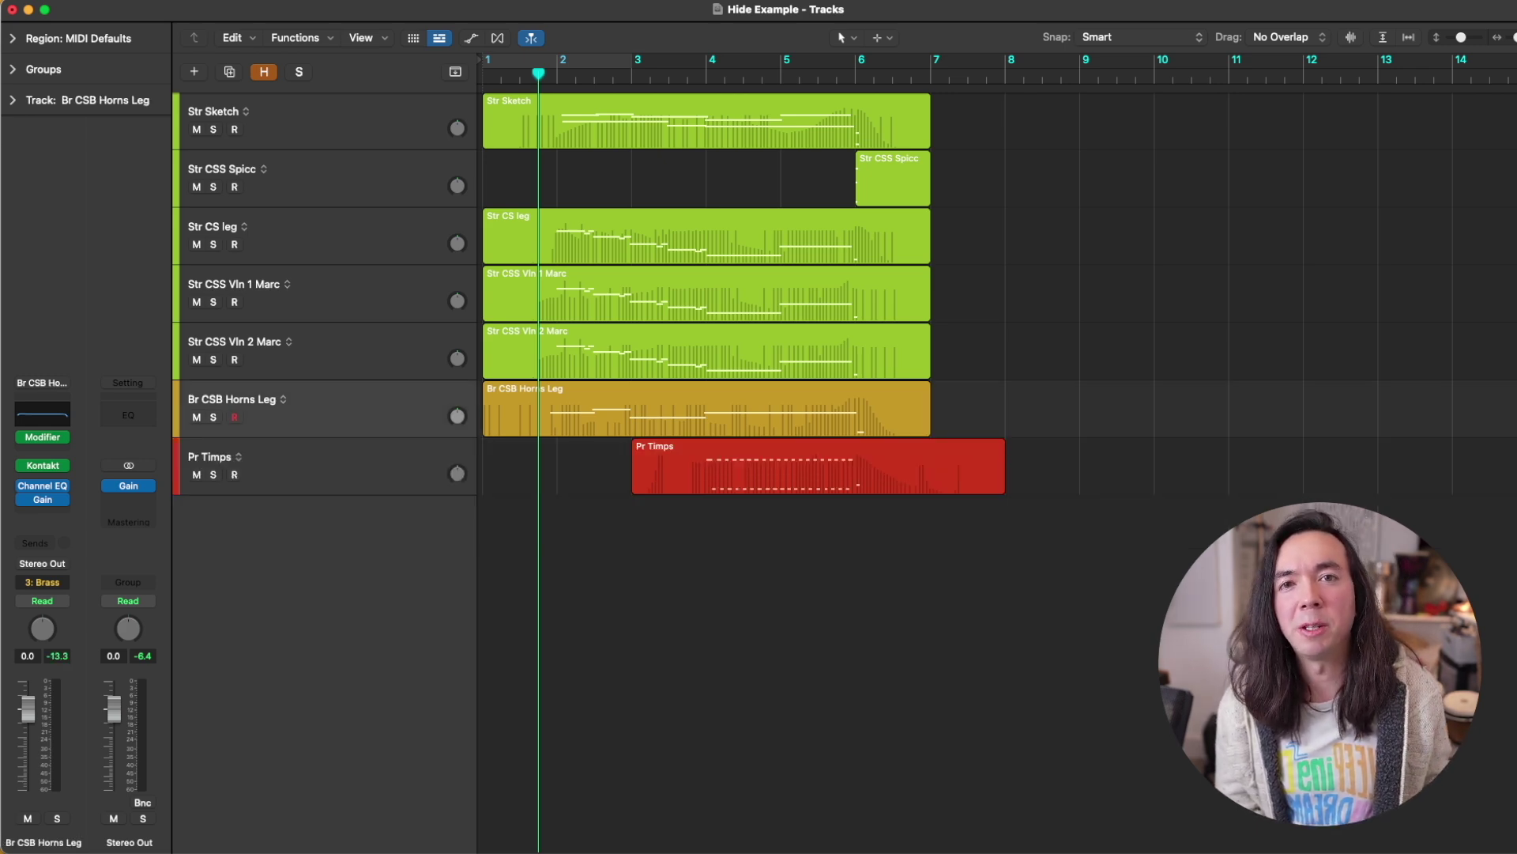
# Step: Search Key Commands for 'toggle group' and browse the Toggle Hide Group 1–64 entries
pyautogui.hotkey('alt', 'k')
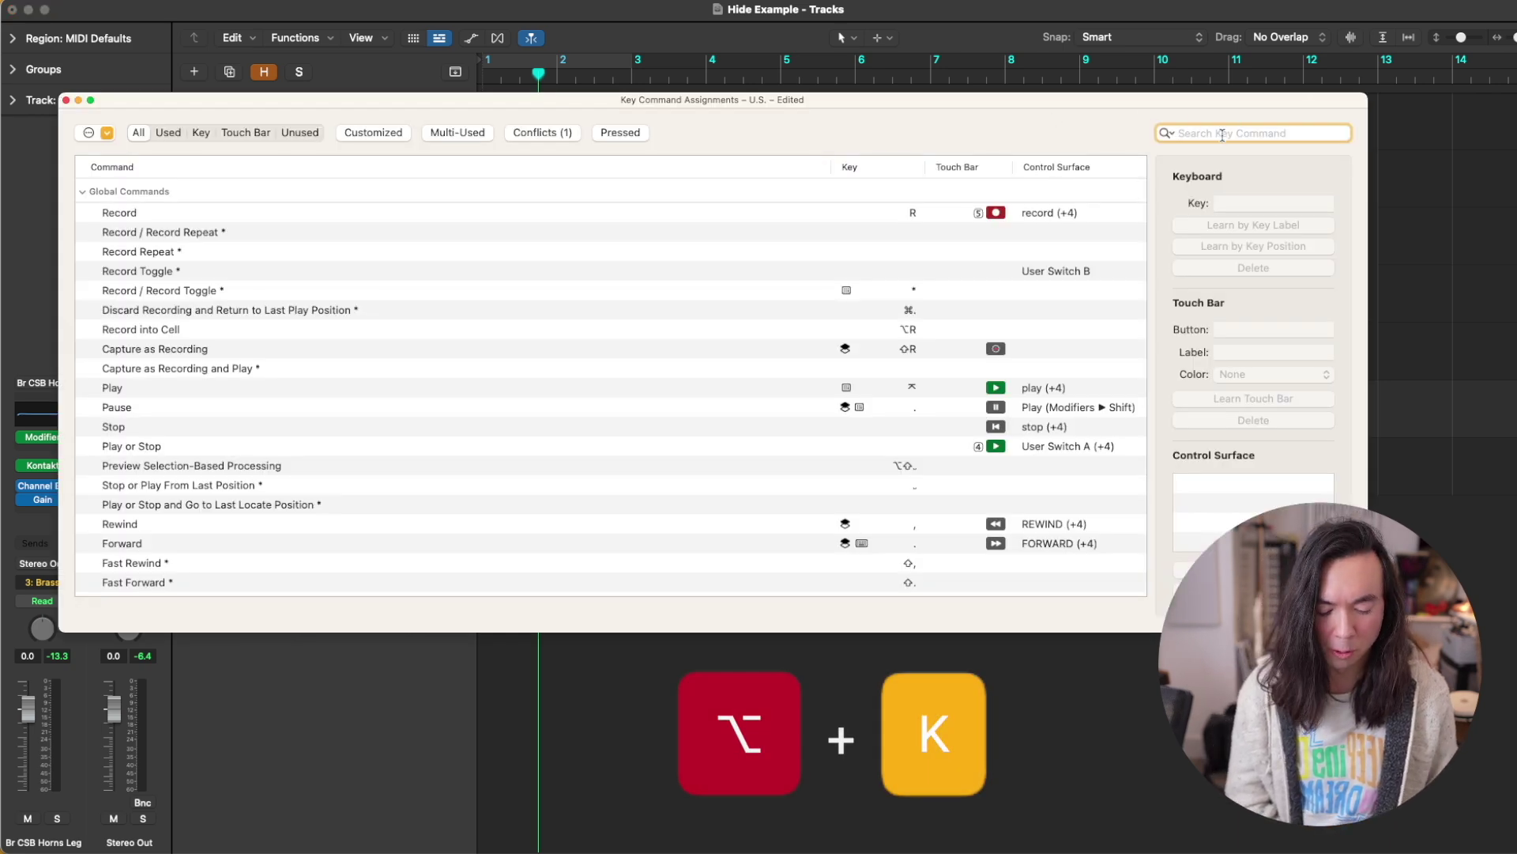
pyautogui.write('toggle group')
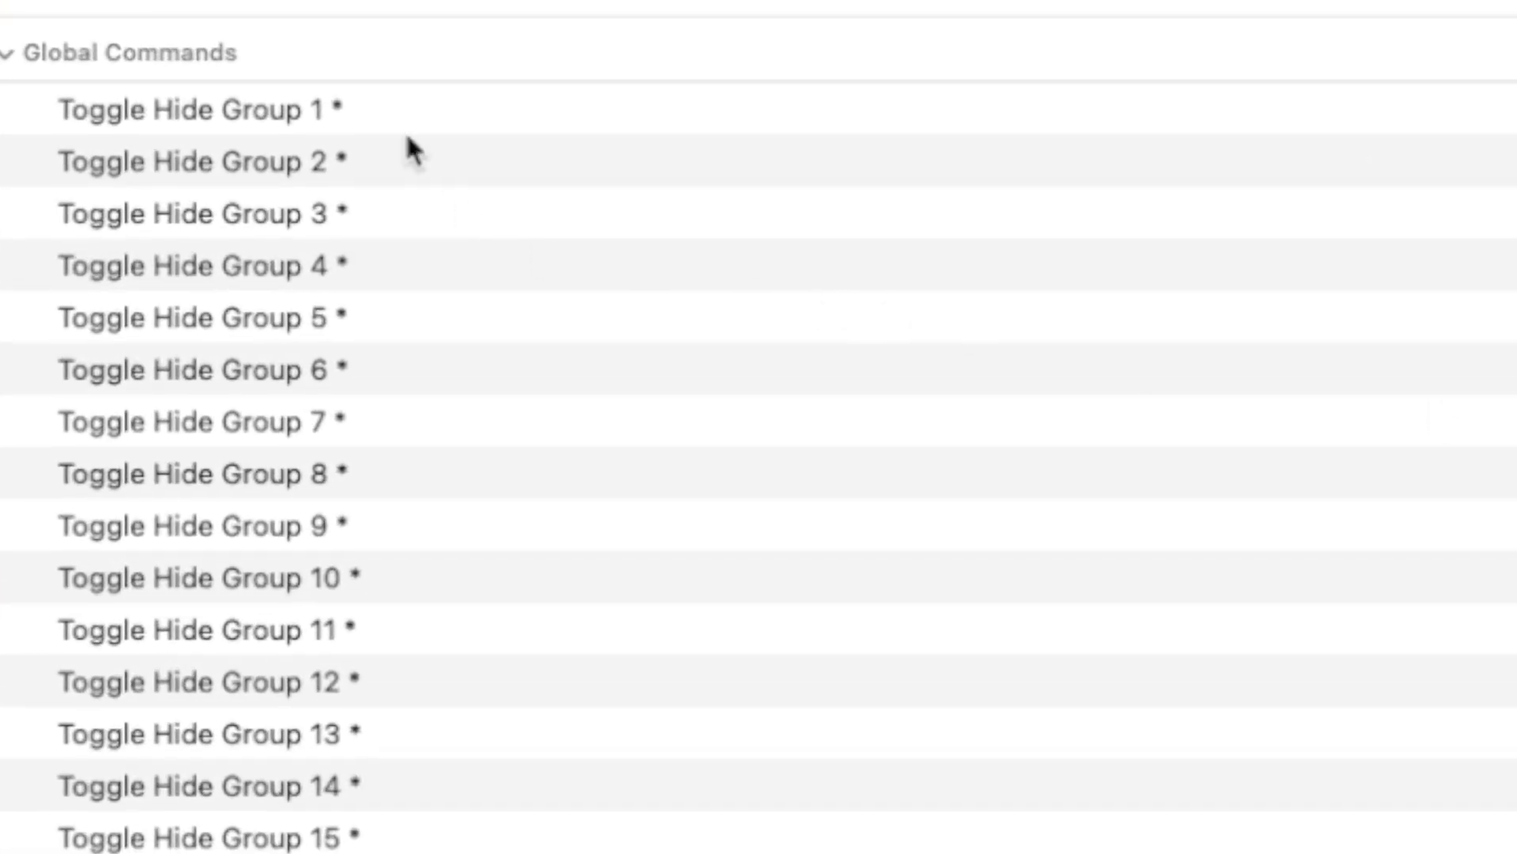
pyautogui.scroll(-10, 829, 261)
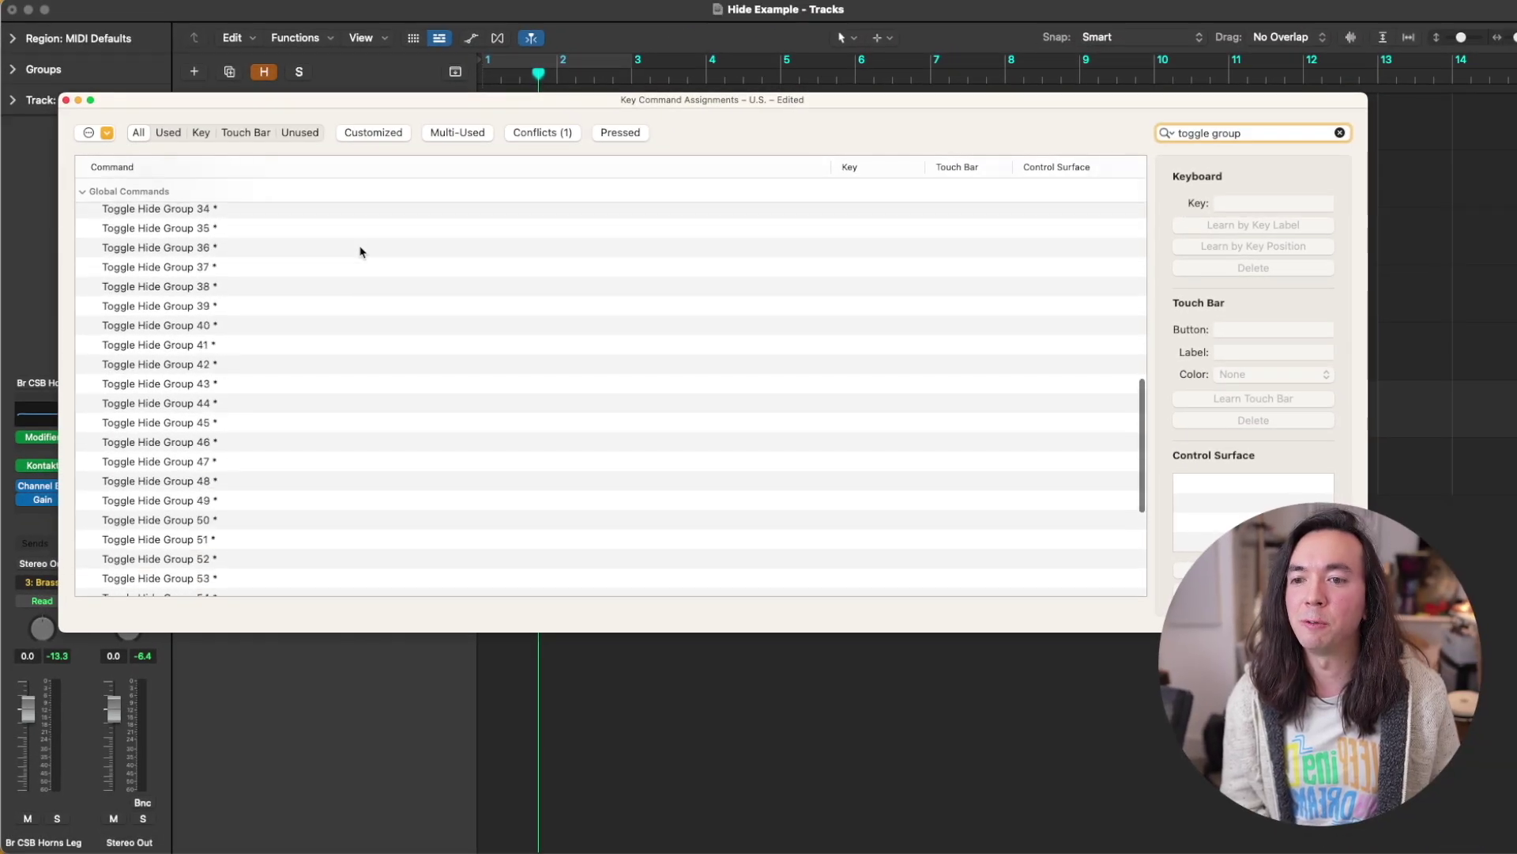
pyautogui.scroll(-3, 363, 247)
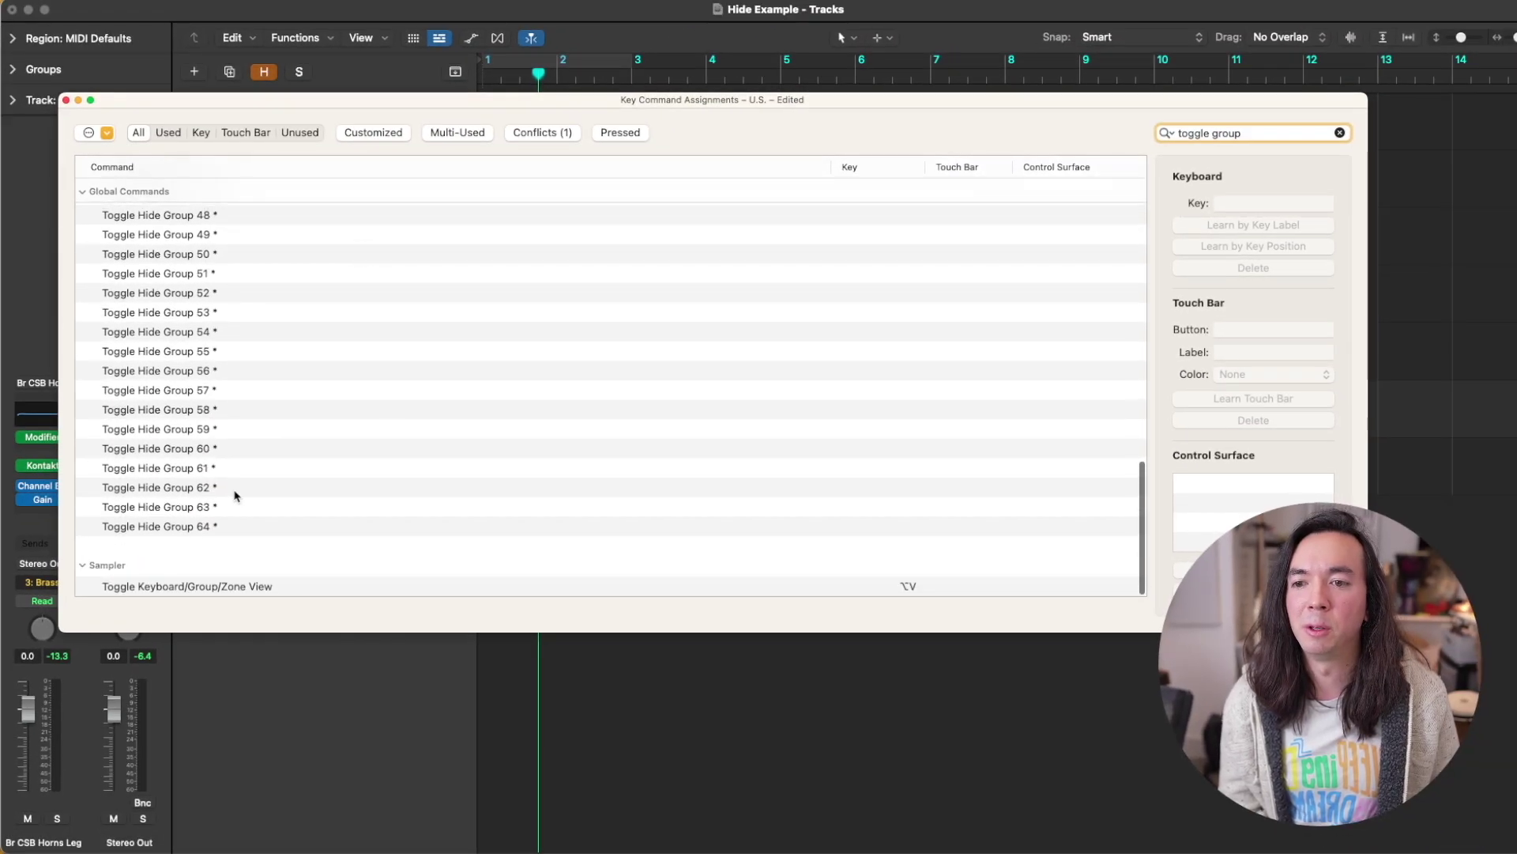
pyautogui.scroll(15, 906, 219)
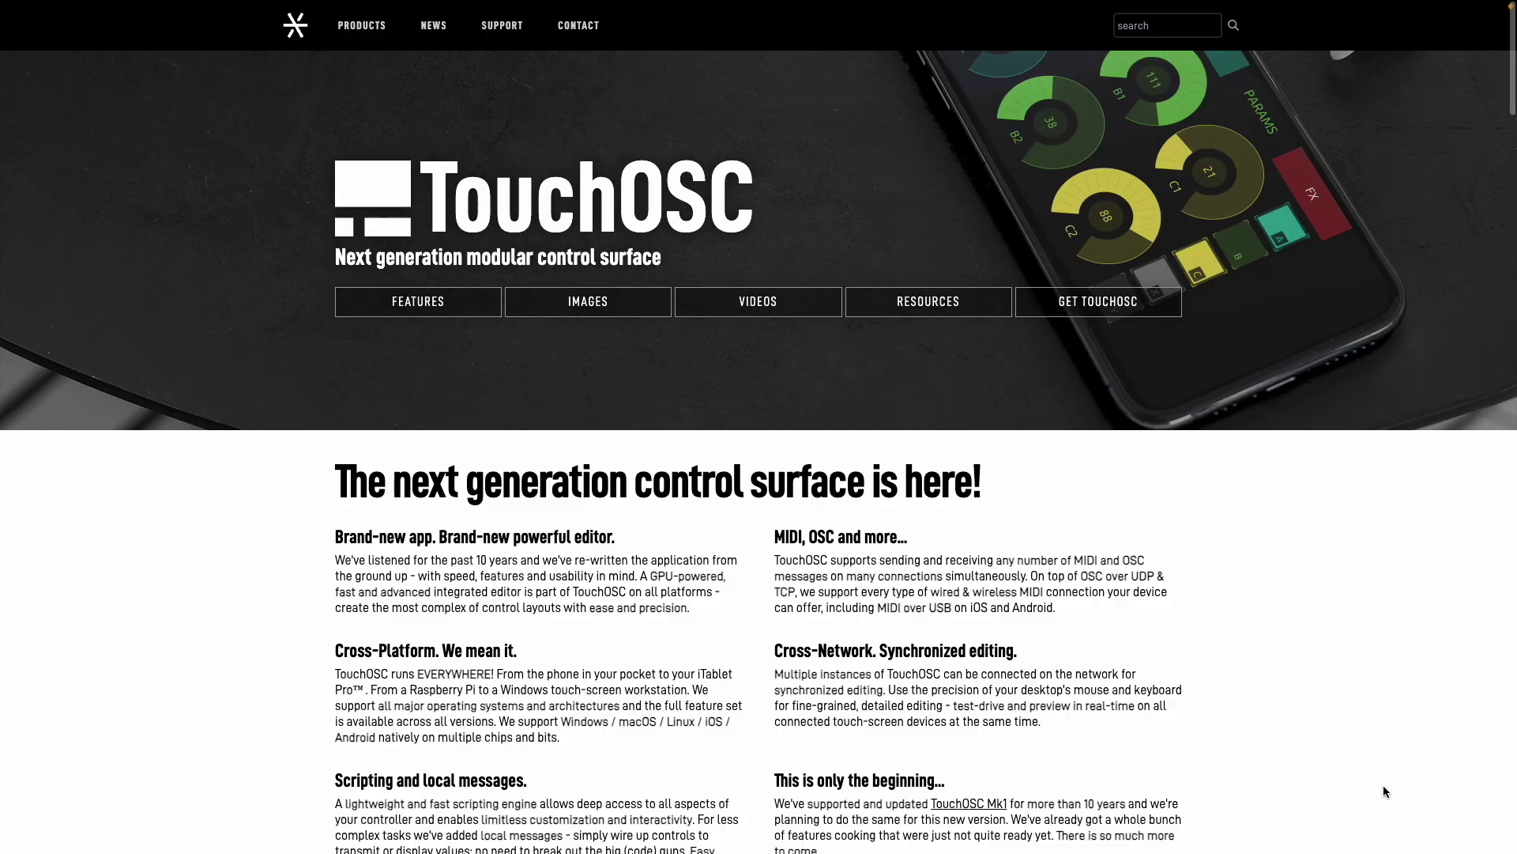
# Step: Scroll the TouchOSC product page down to the editor screenshot
pyautogui.scroll(-4, 1383, 791)
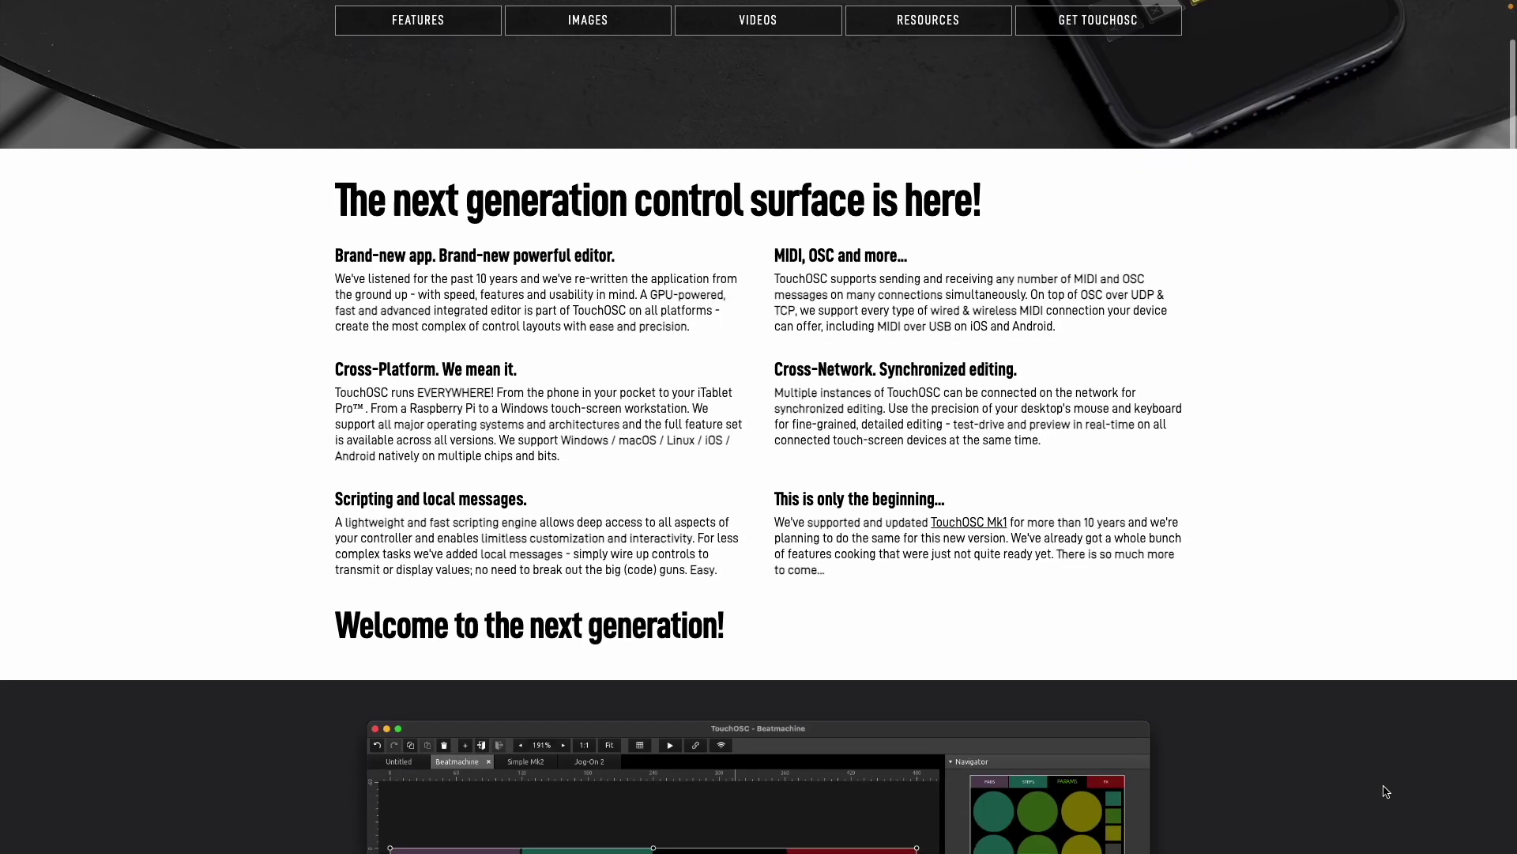
pyautogui.scroll(-8, 1383, 790)
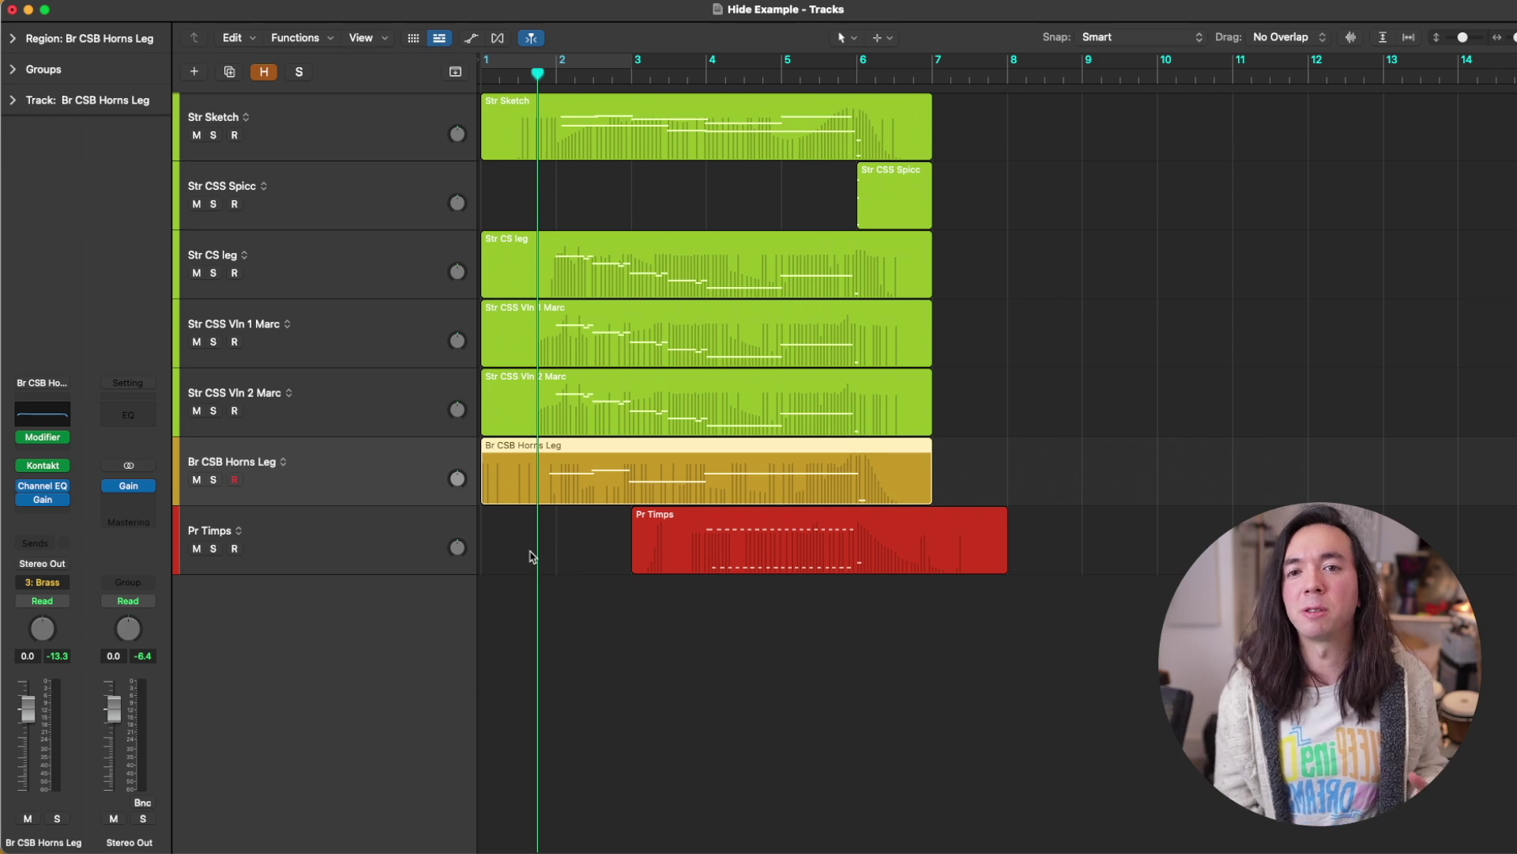
pyautogui.click(366, 361)
pyautogui.keyDown('super'); pyautogui.click(384, 279); pyautogui.keyUp('super')
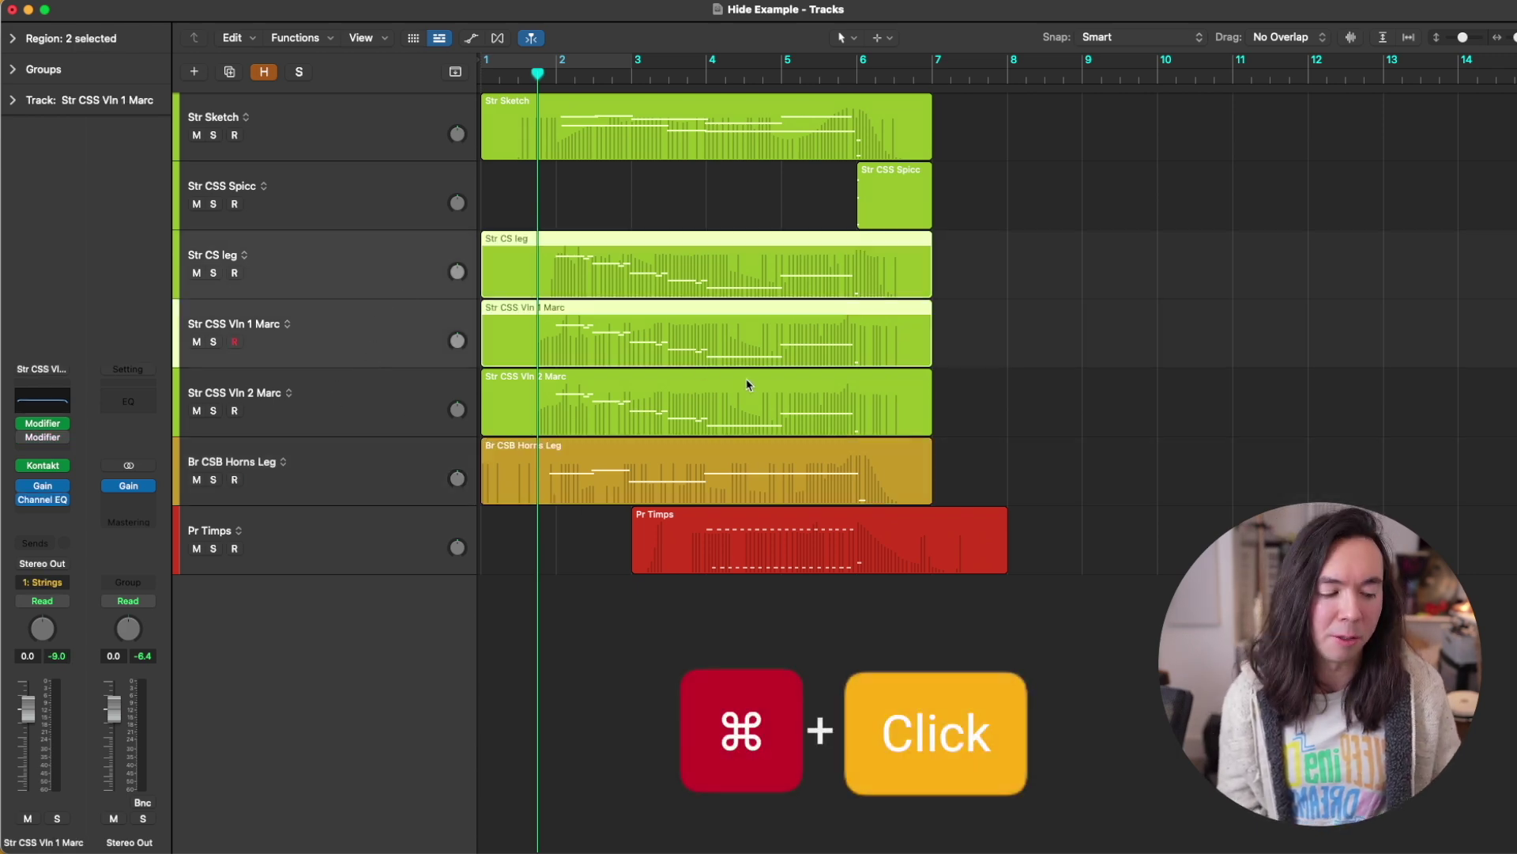
pyautogui.press('Clear')
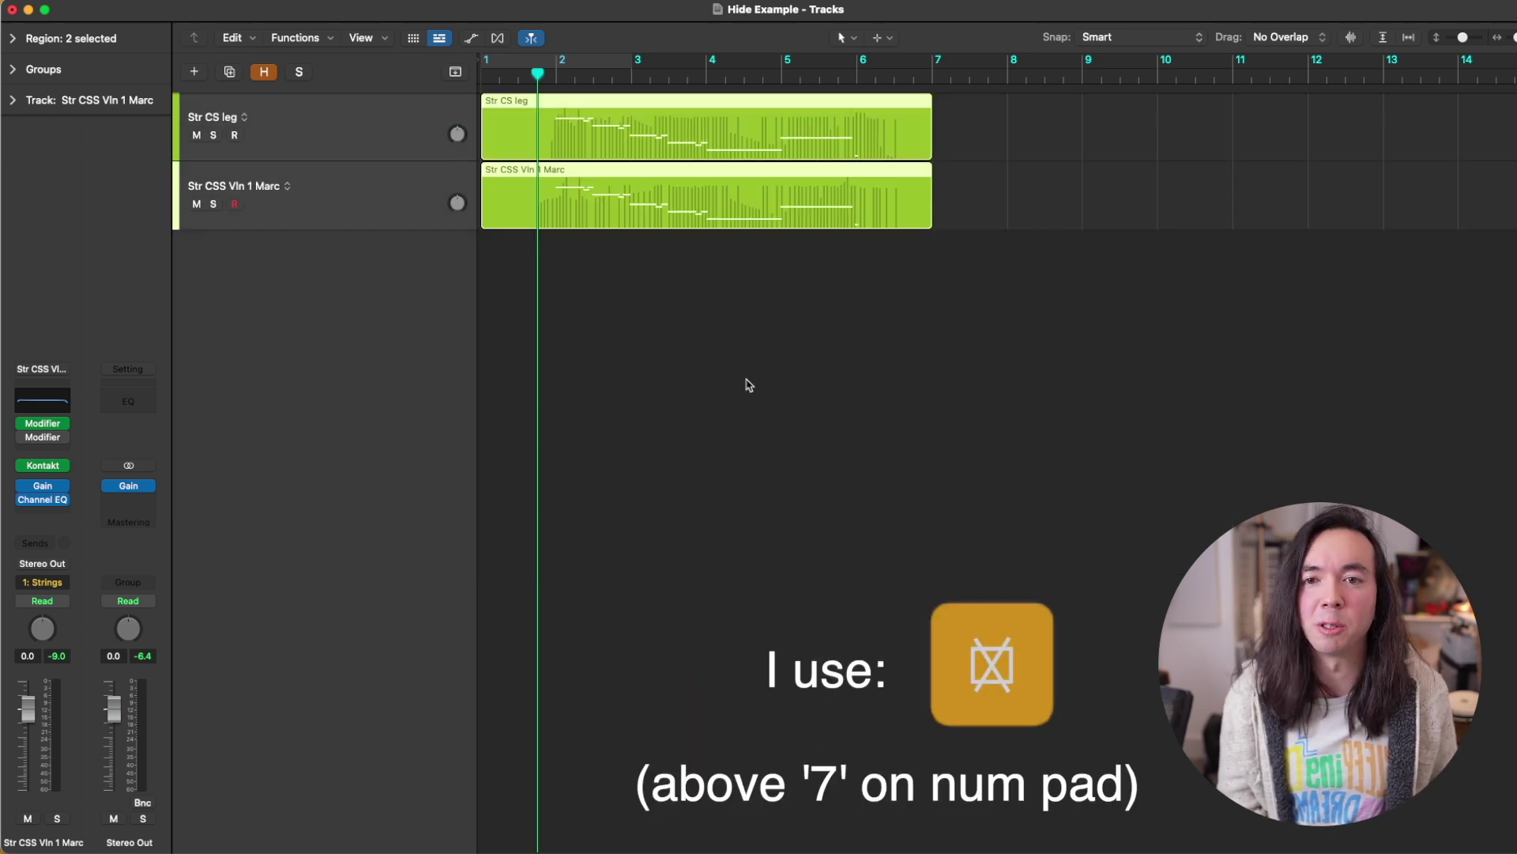
pyautogui.press('Clear')
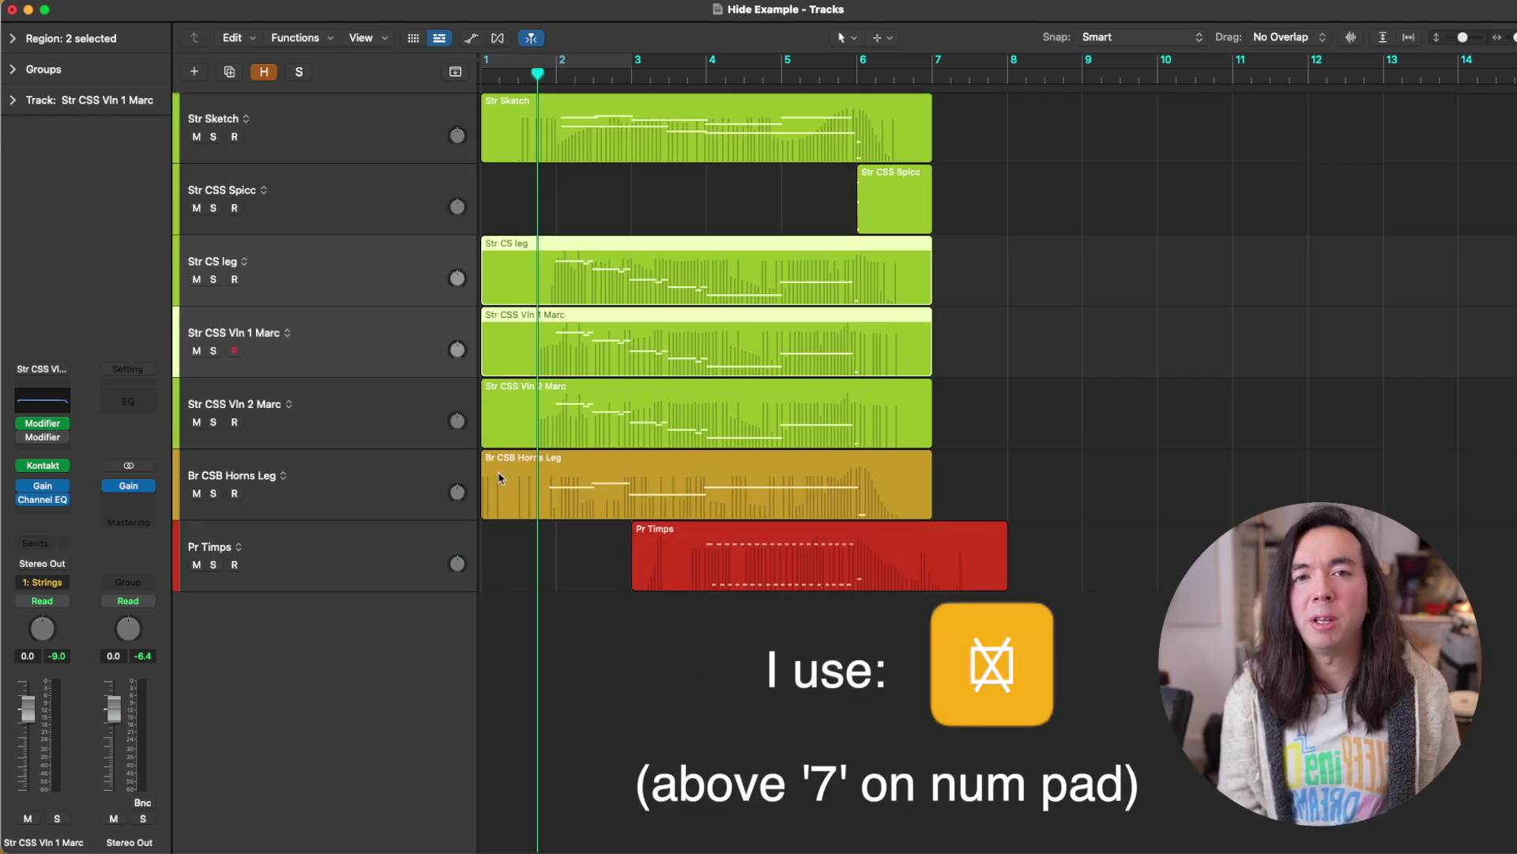
pyautogui.click(383, 479)
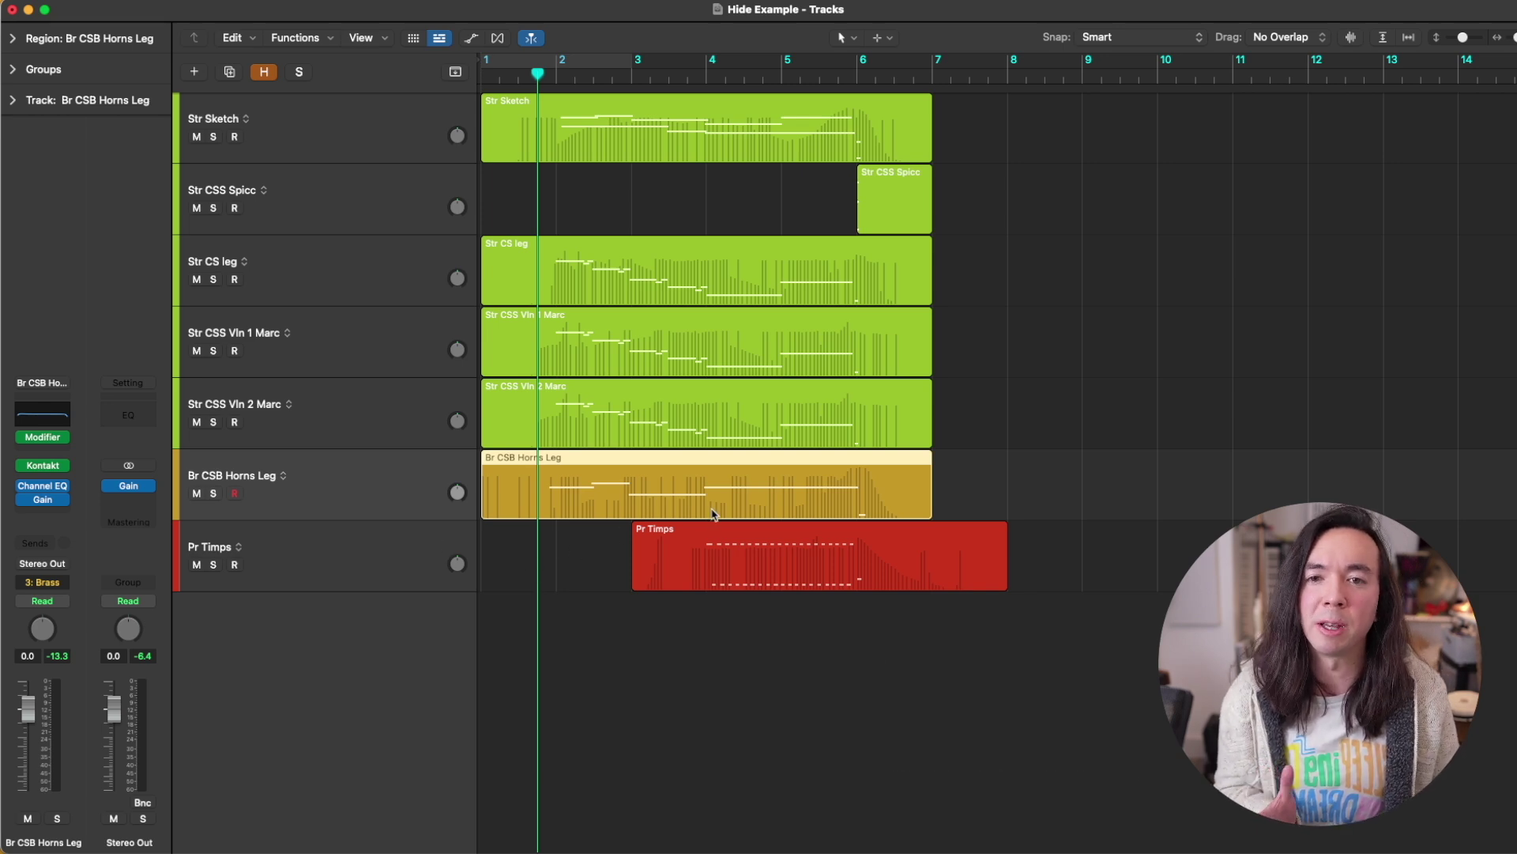
# Step: Add an empty K Pianoteq instrument track below Br CSB Horns Leg with Option-Cmd-S, then view all eight tracks
pyautogui.scroll(-2, 619, 578)
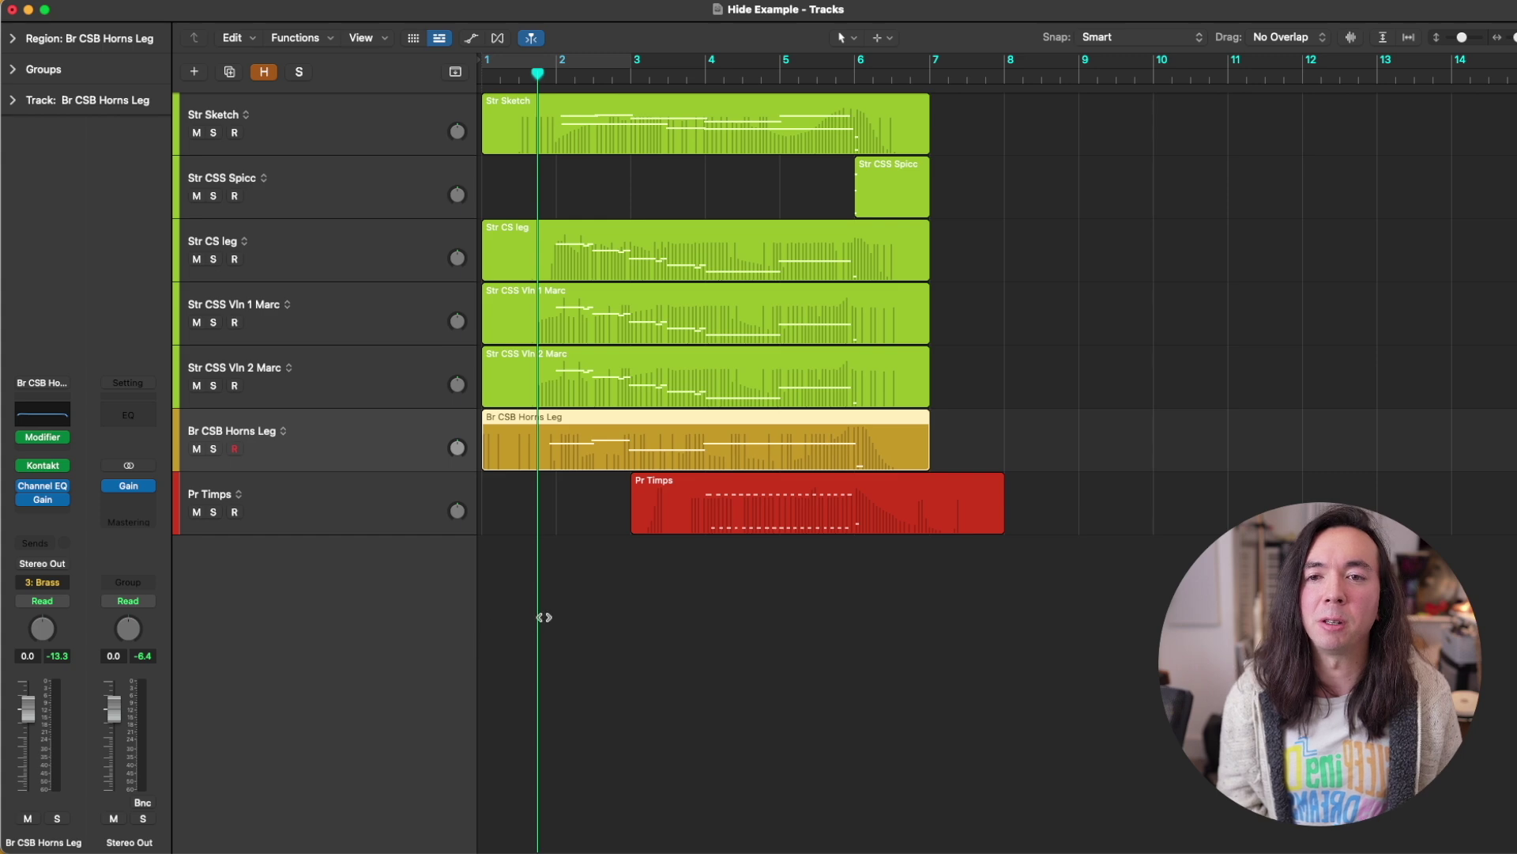
pyautogui.press('alt+super+s')
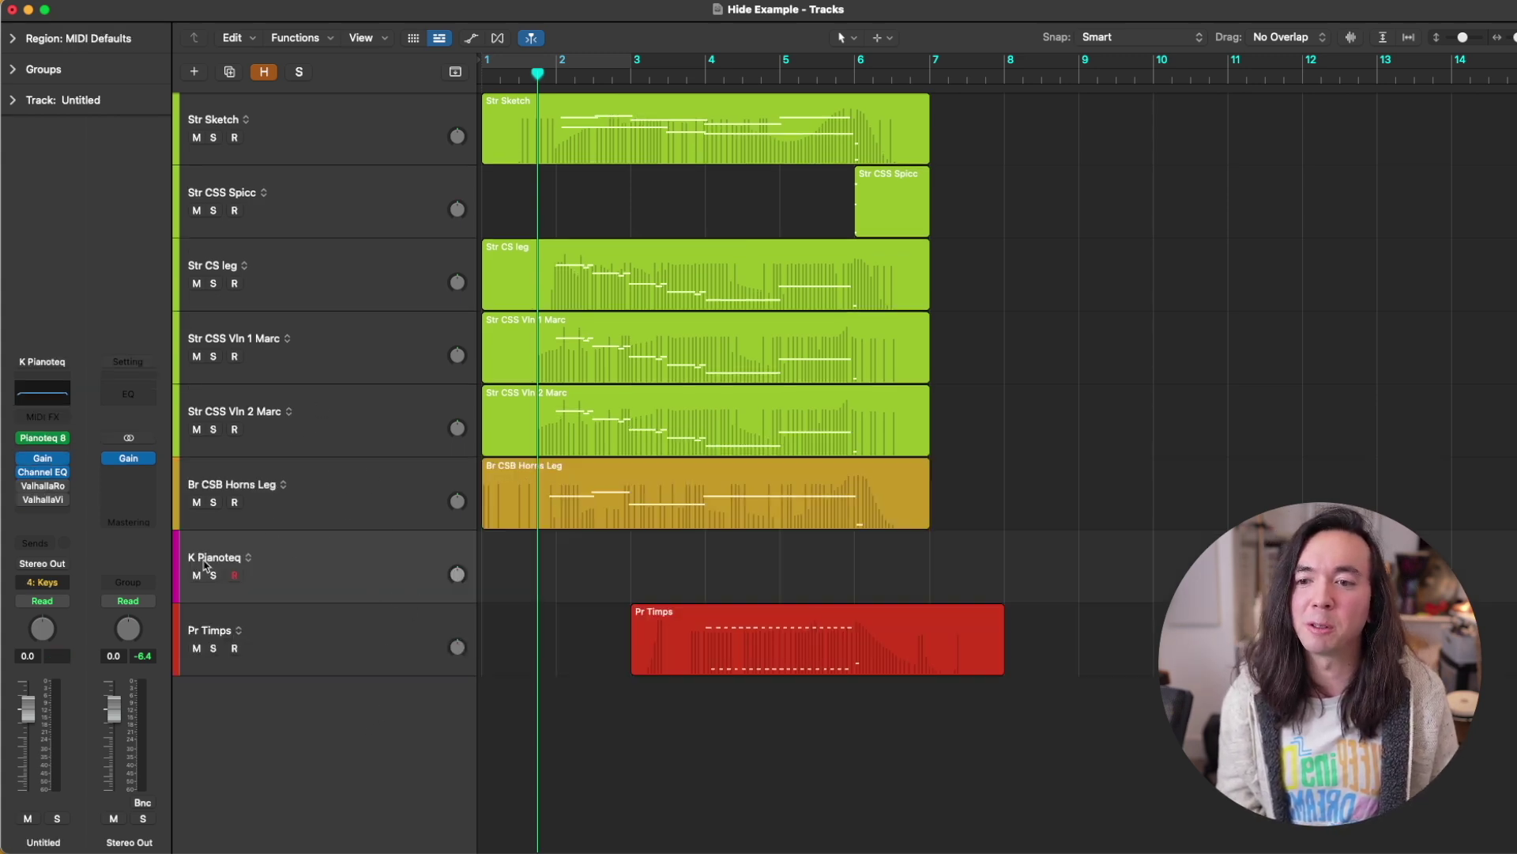
pyautogui.scroll(5, 331, 584)
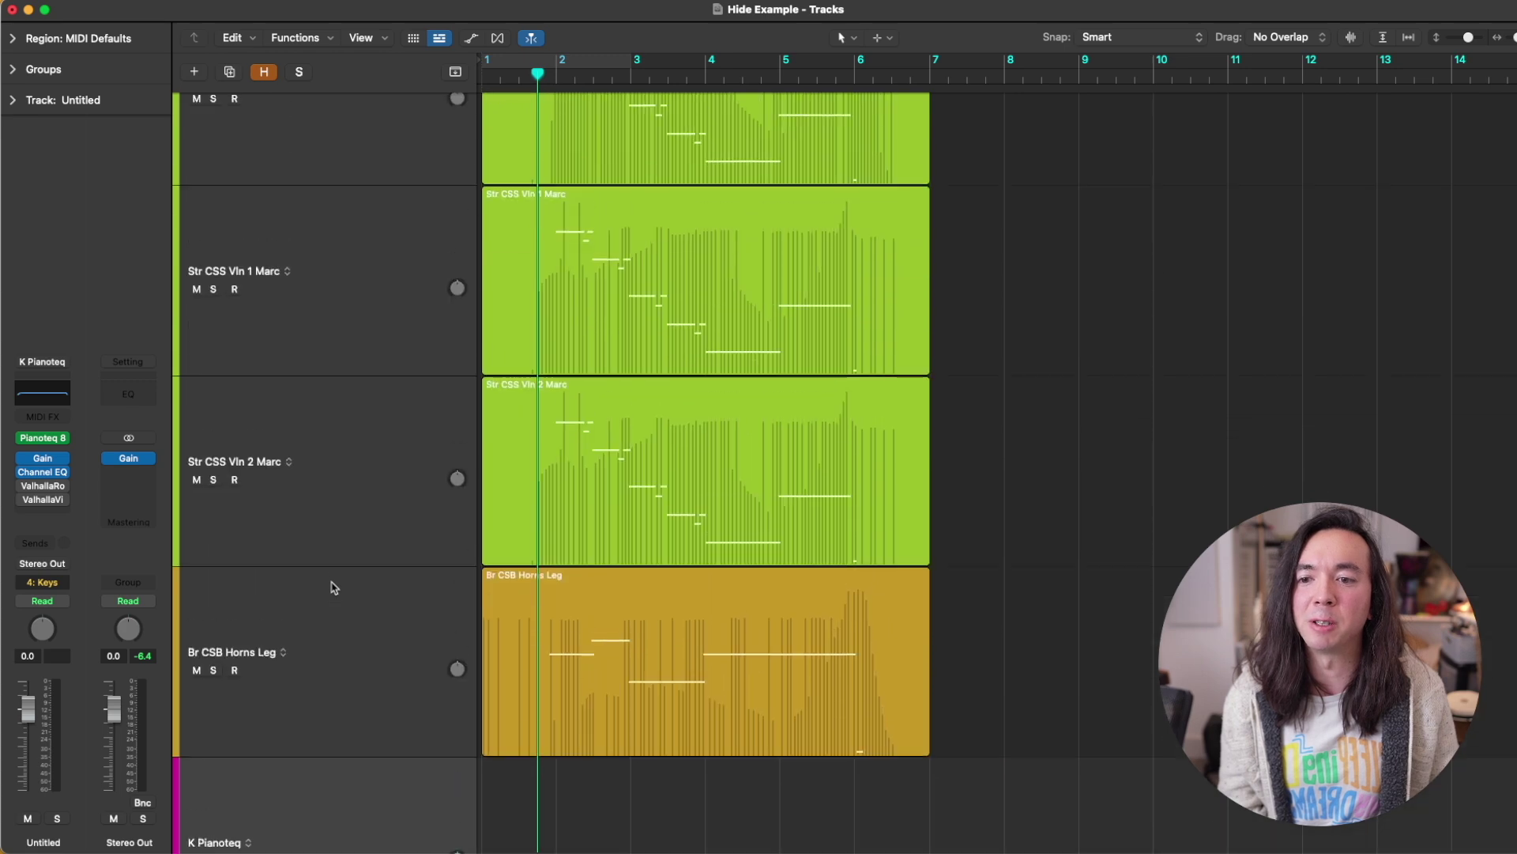
pyautogui.scroll(5, 331, 584)
pyautogui.scroll(-7, 330, 584)
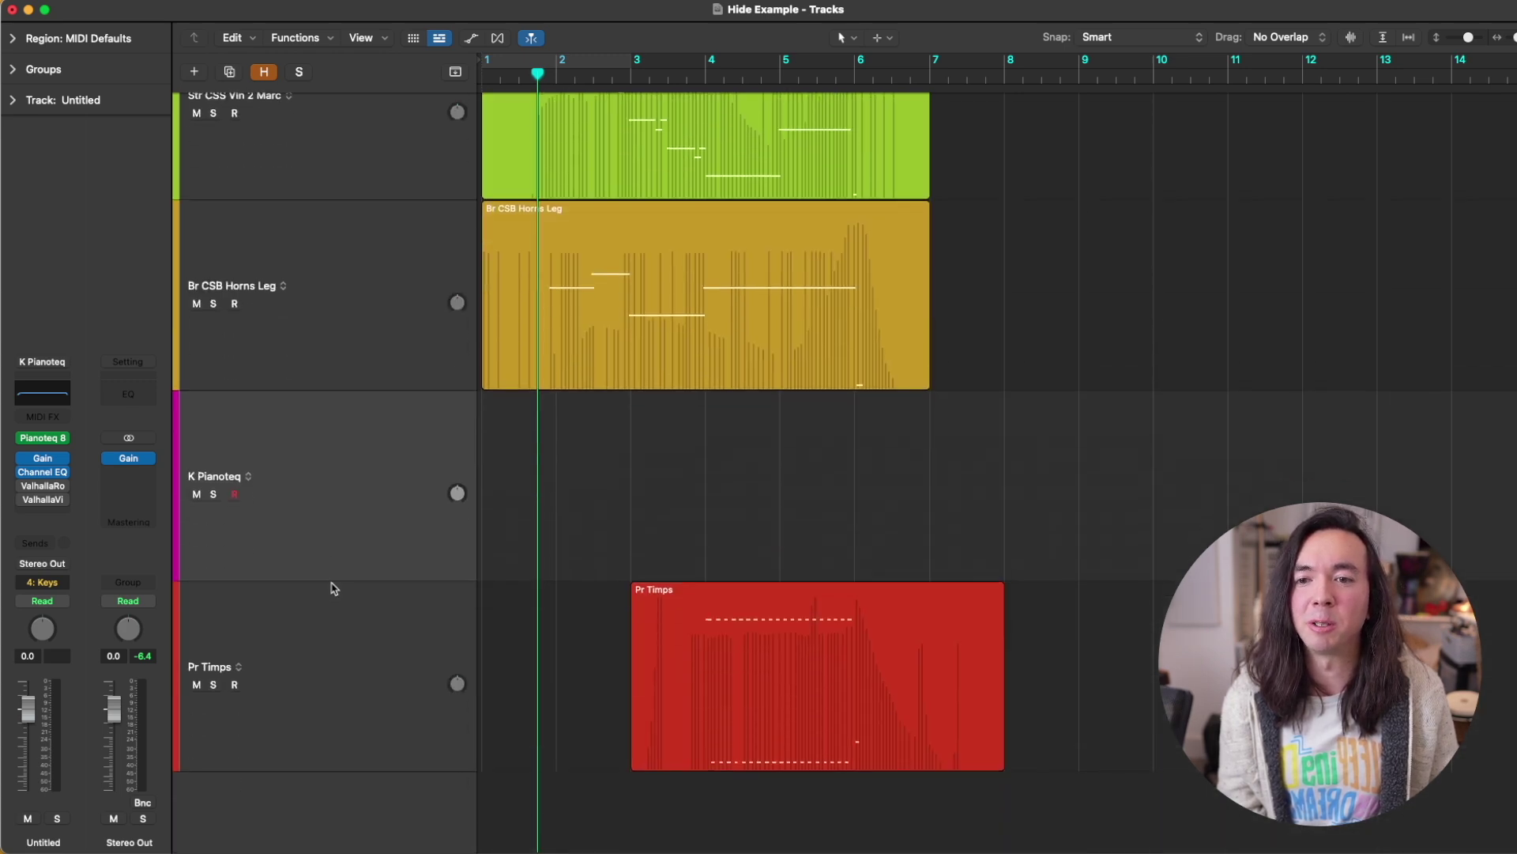
pyautogui.scroll(3, 348, 573)
pyautogui.scroll(8, 361, 568)
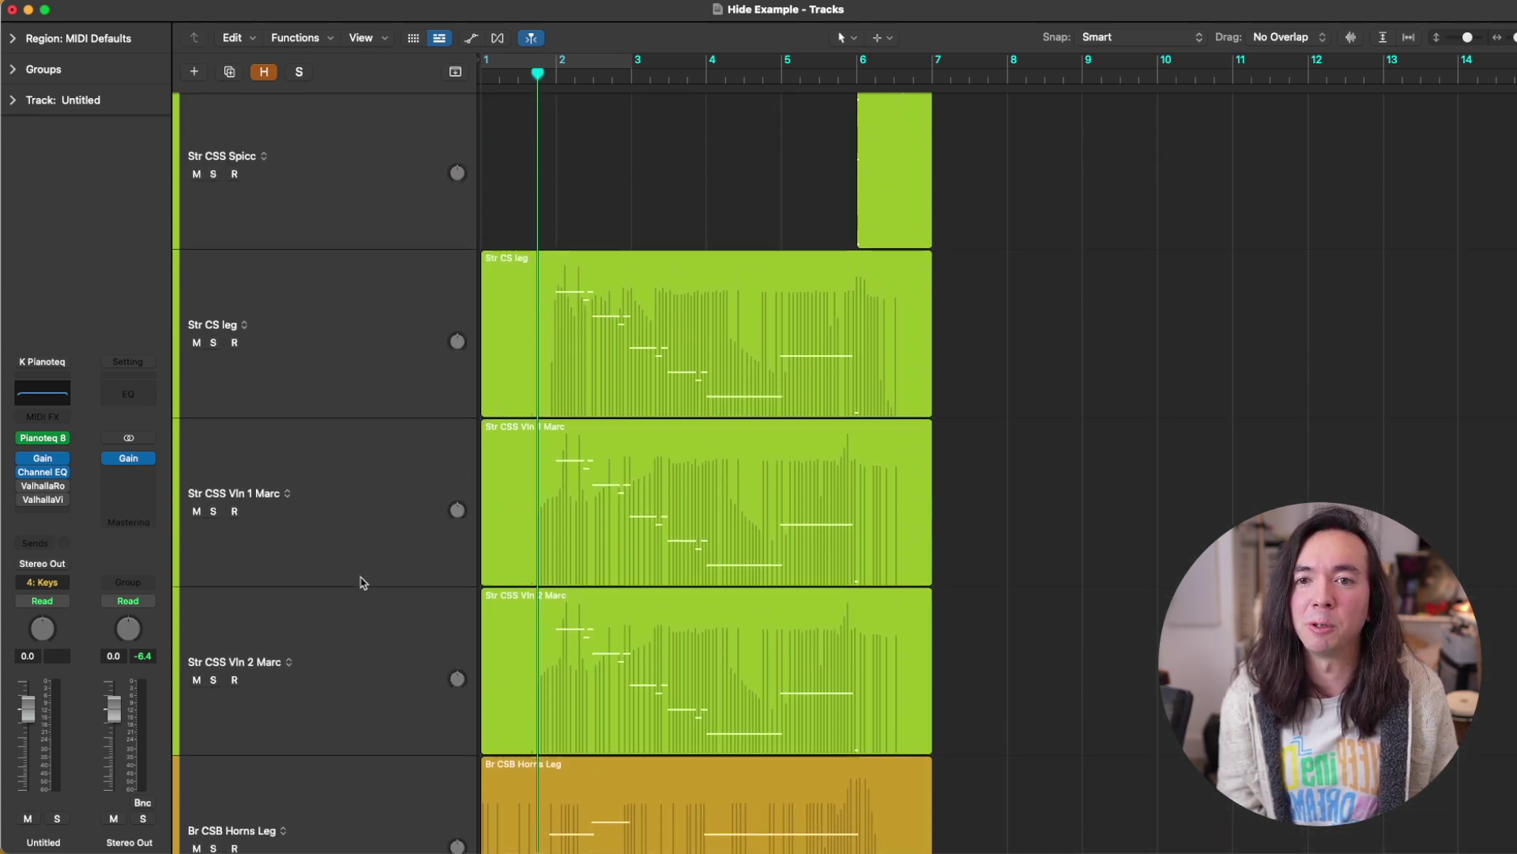
pyautogui.scroll(4, 380, 458)
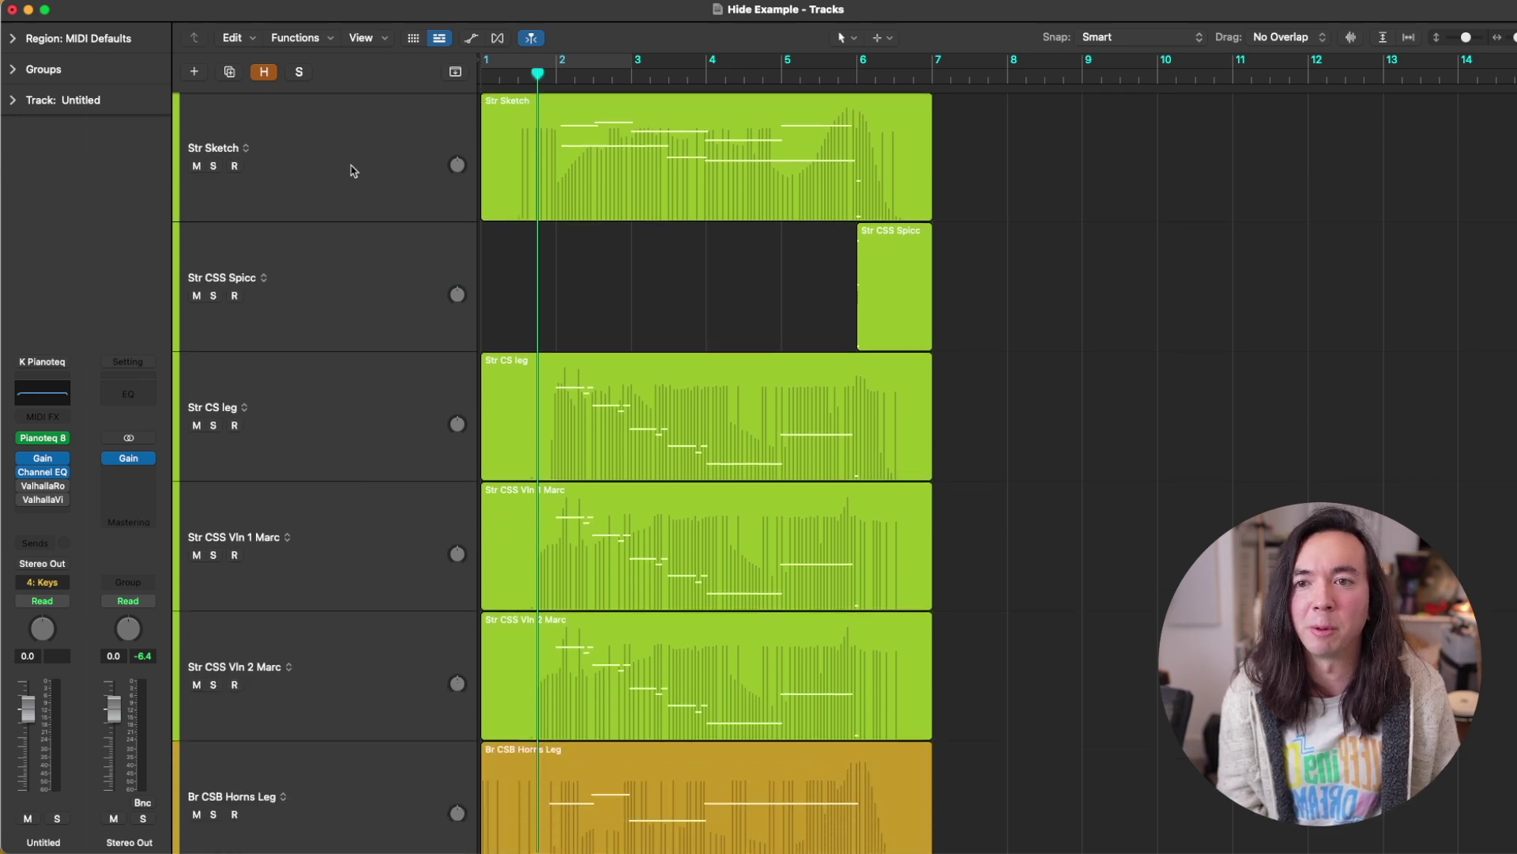
pyautogui.scroll(-5, 382, 285)
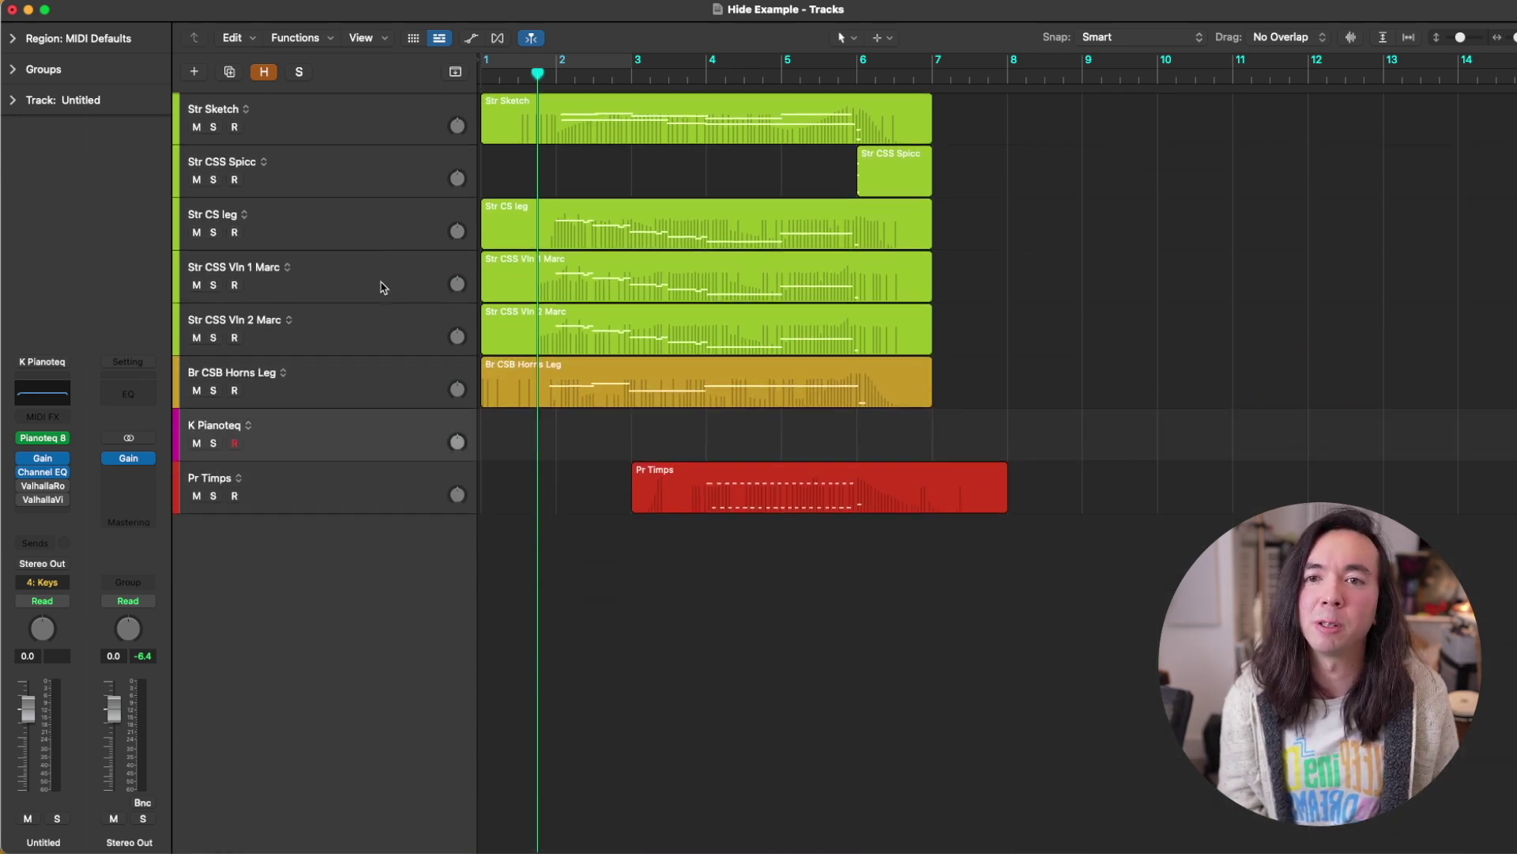
pyautogui.click(366, 133)
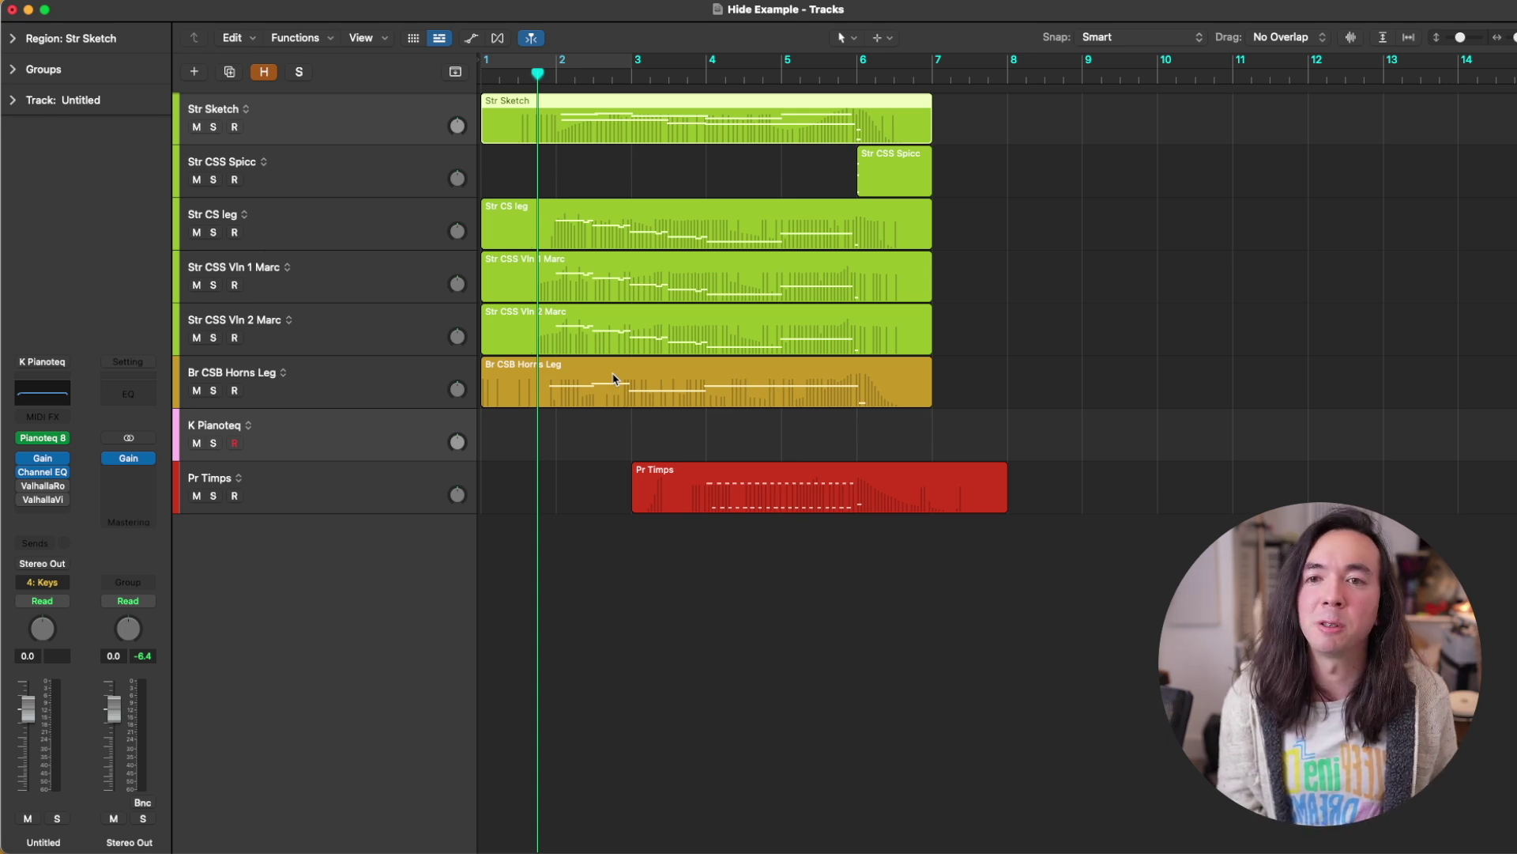
pyautogui.press('h')
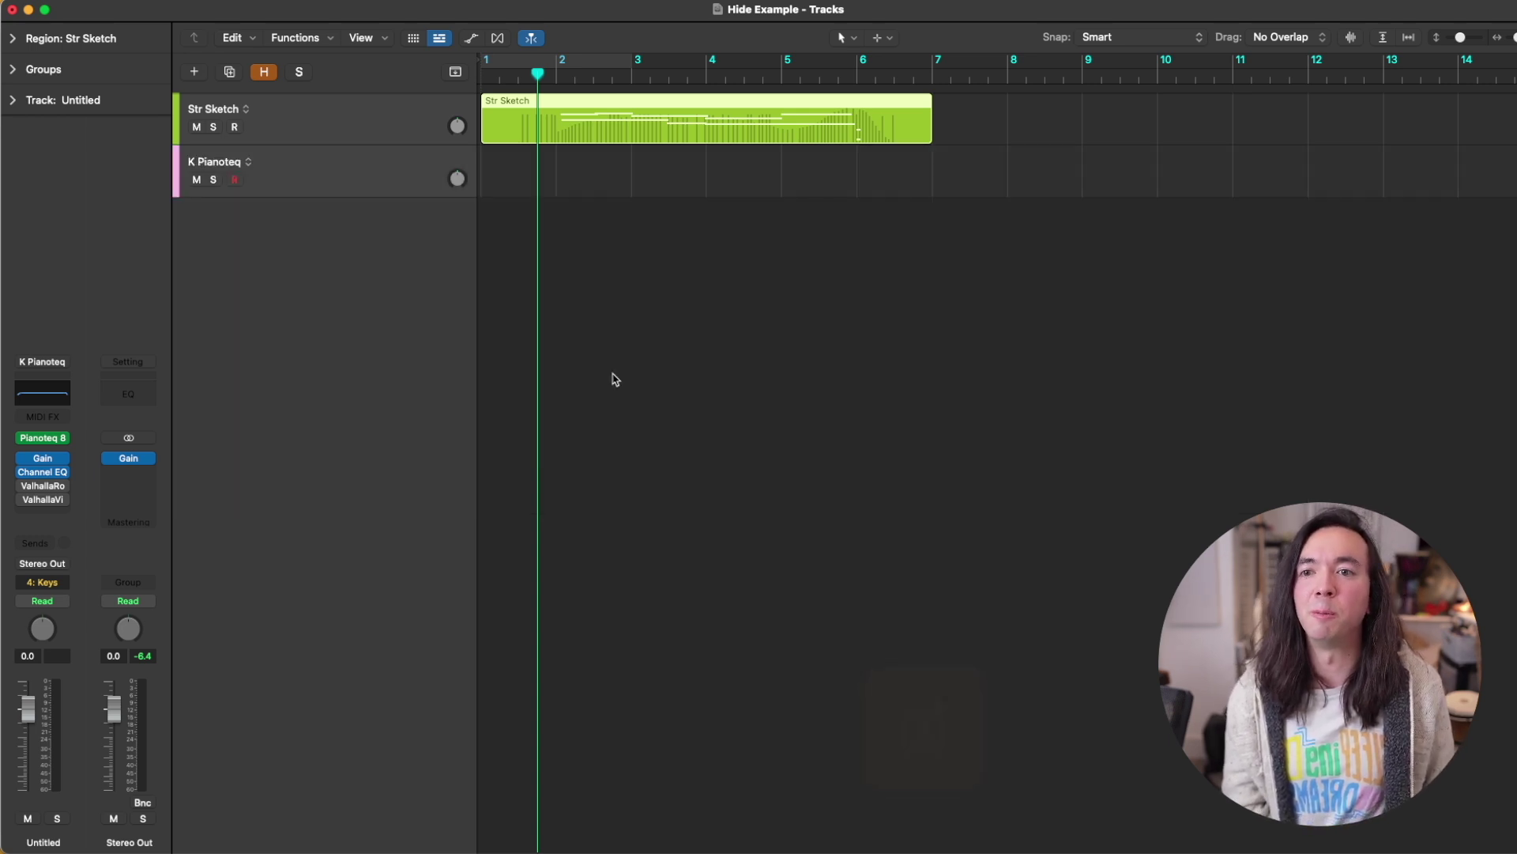
pyautogui.hscroll(1, 642, 355)
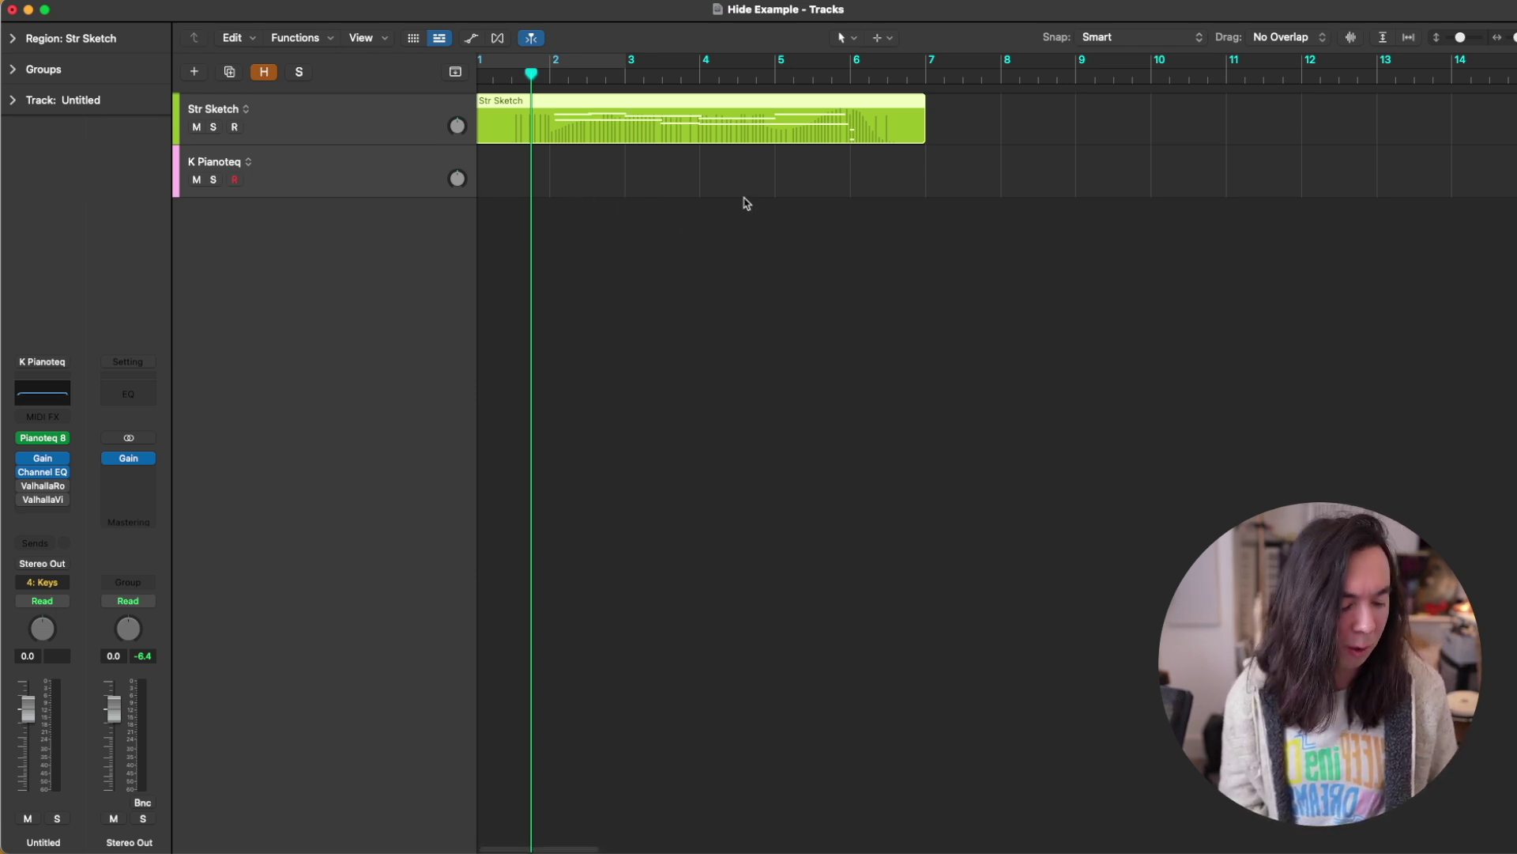
pyautogui.press('h')
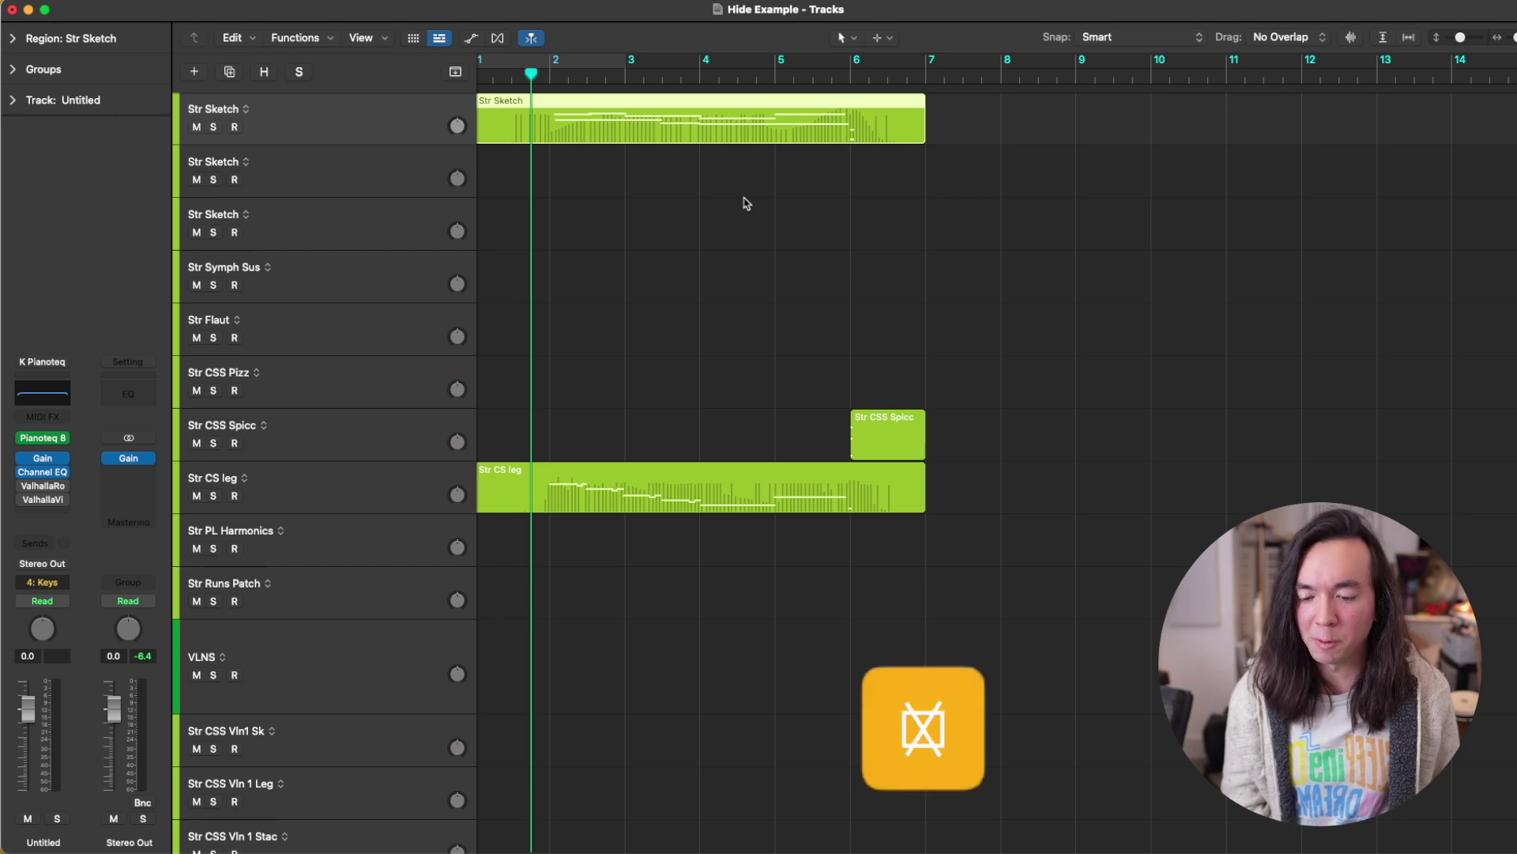
pyautogui.press('h')
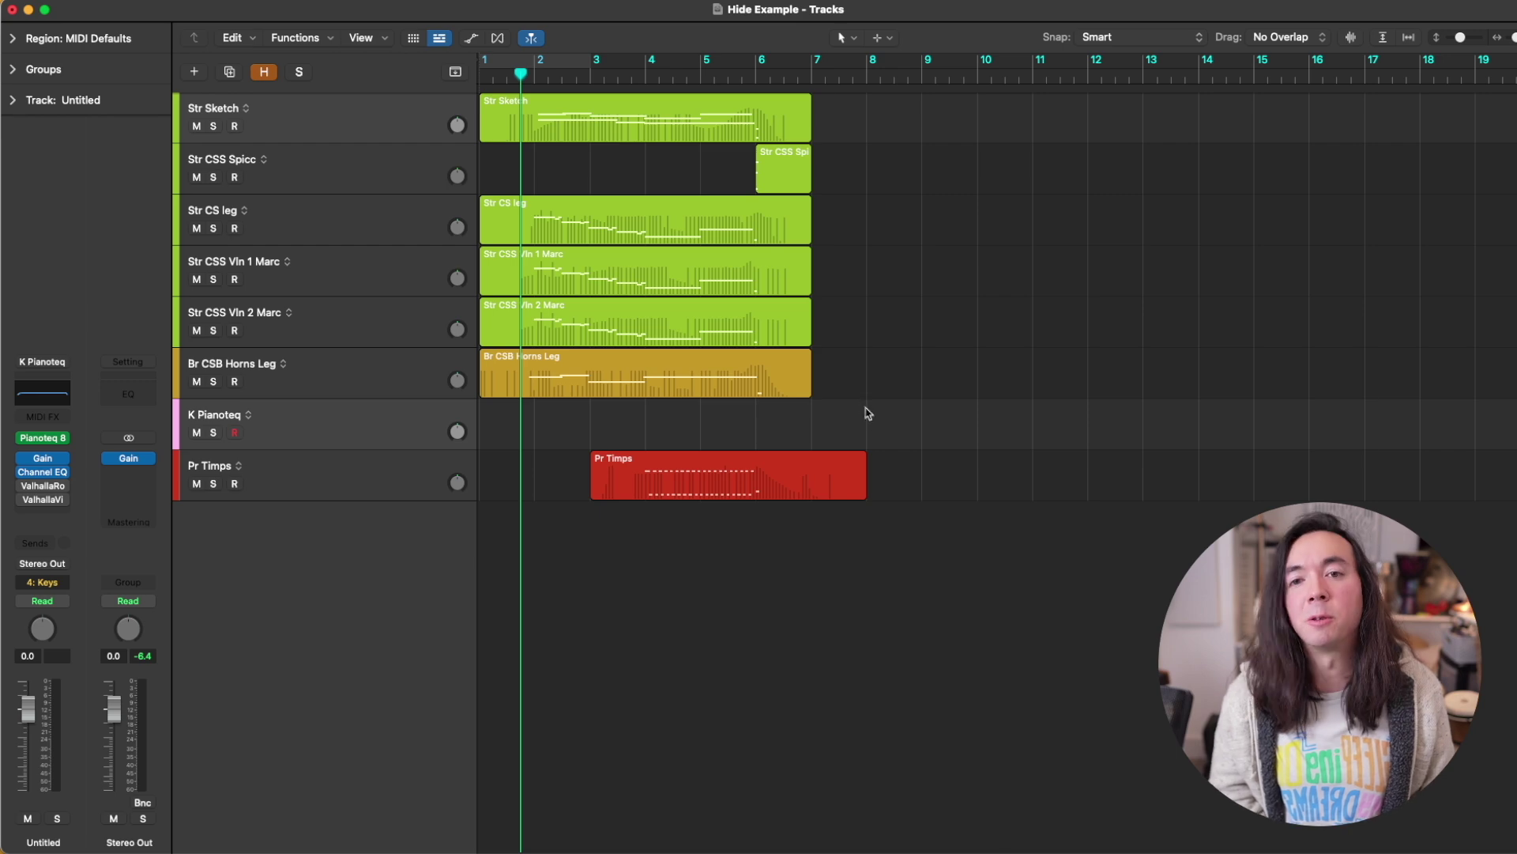
pyautogui.hotkey('alt', 'k')
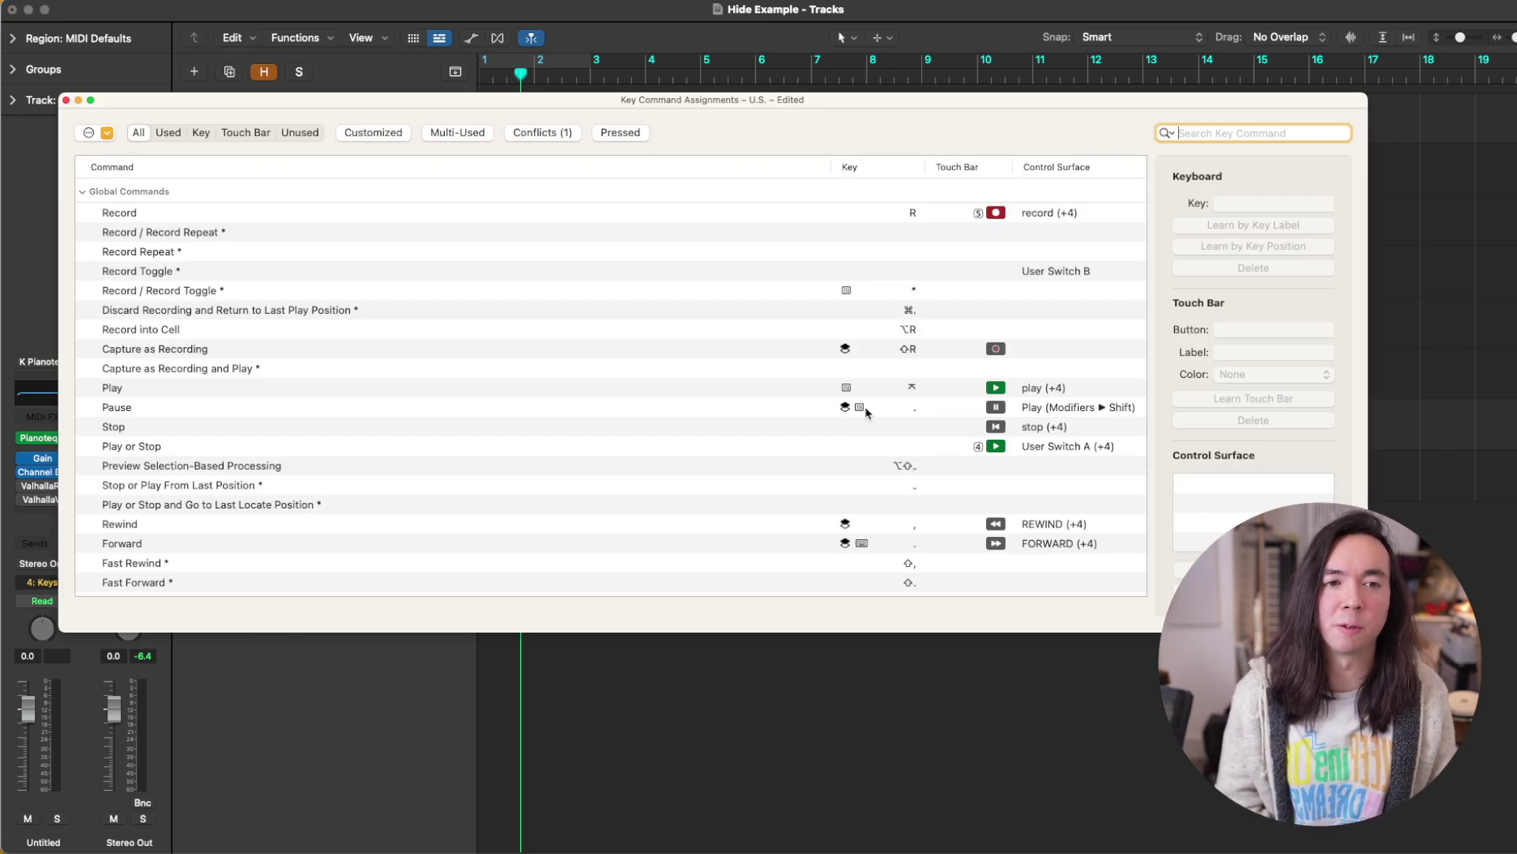
pyautogui.write('hide uns')
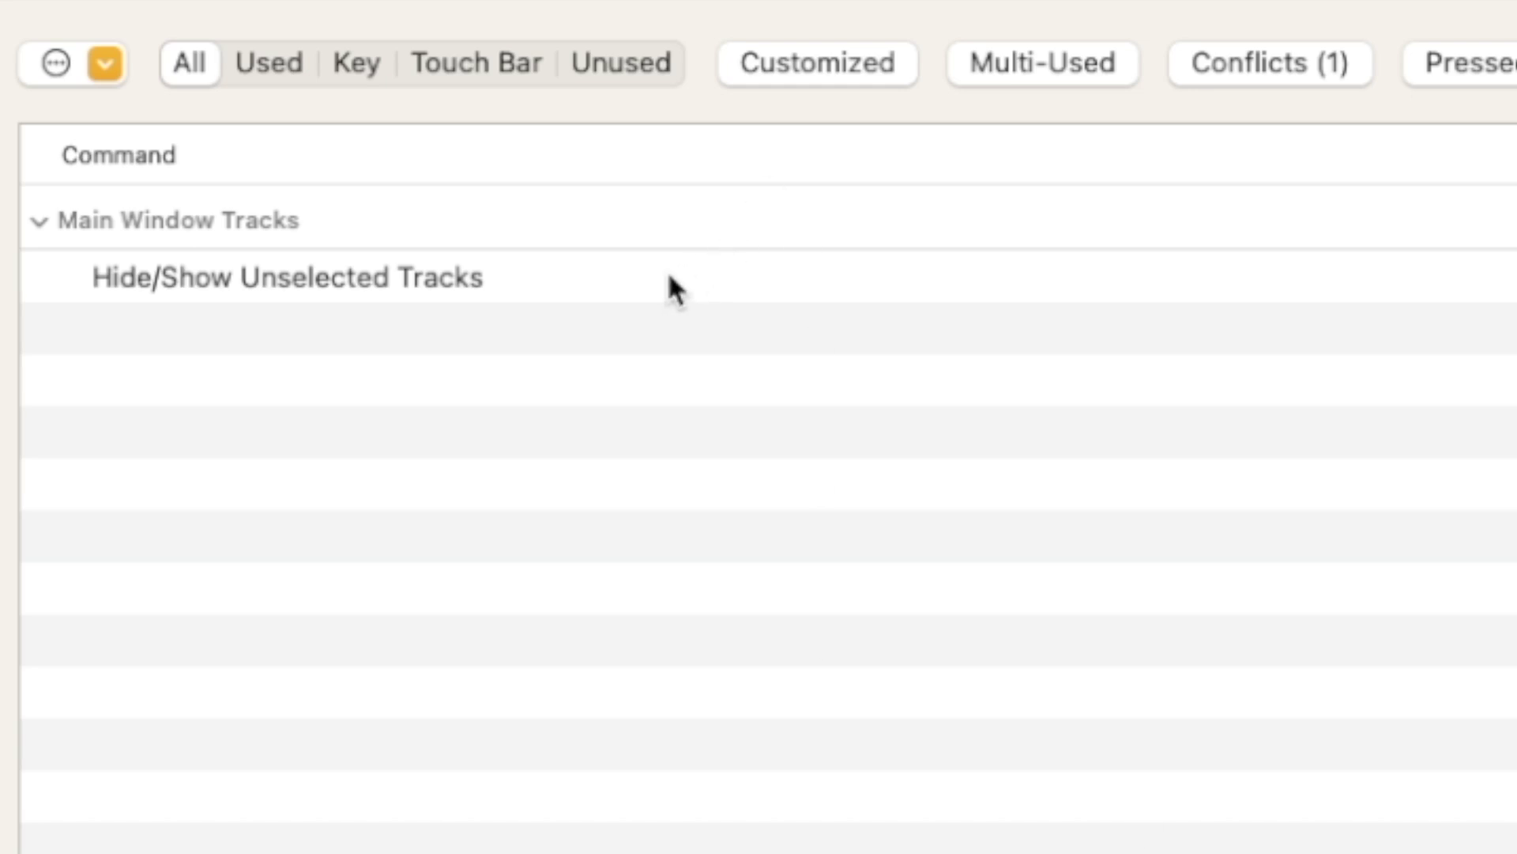
pyautogui.click(522, 258)
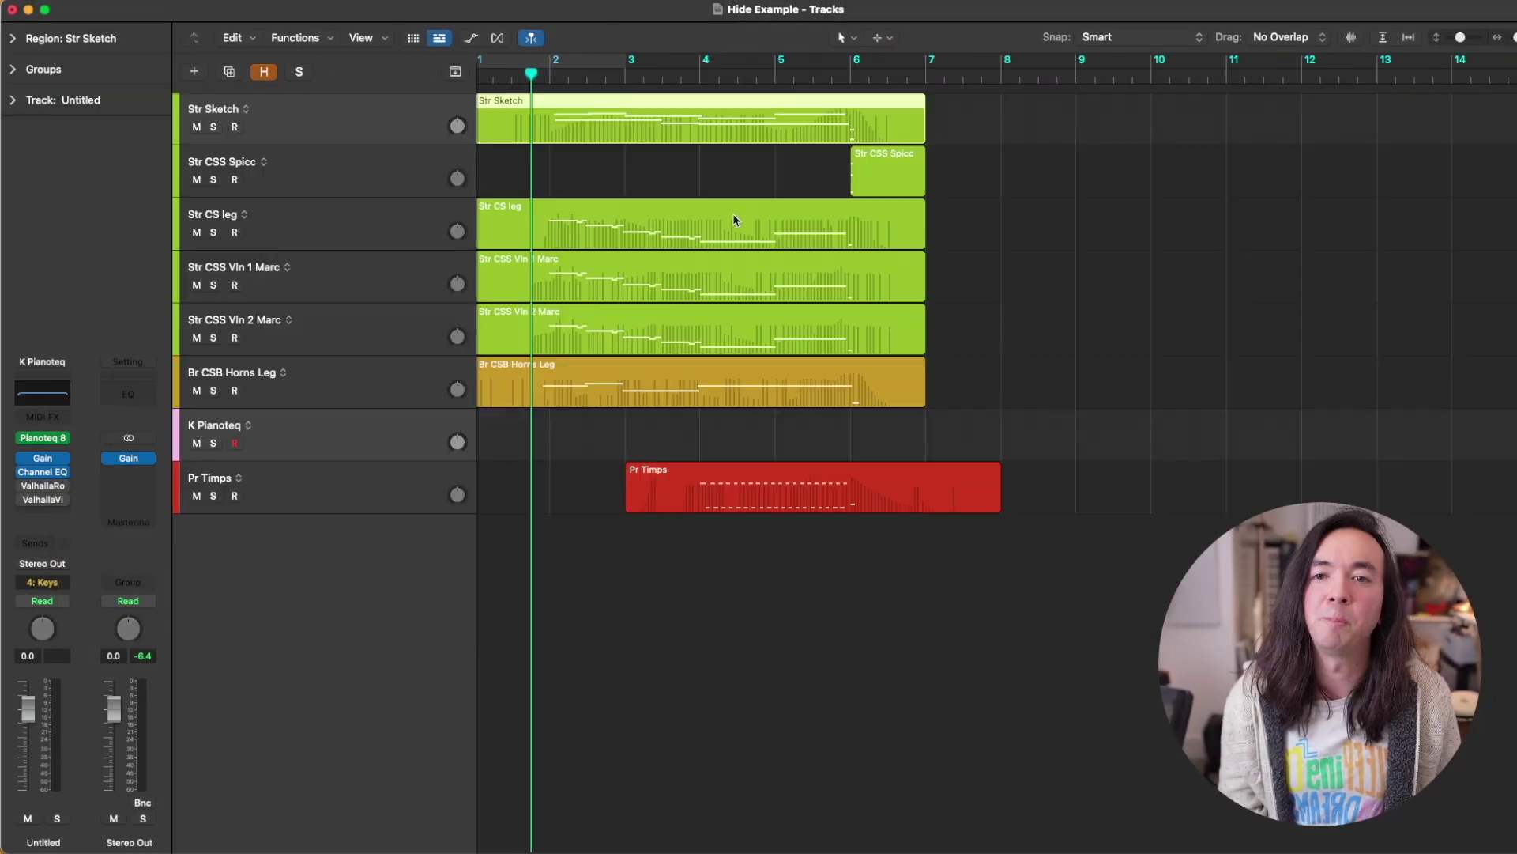
pyautogui.press('super+Left')
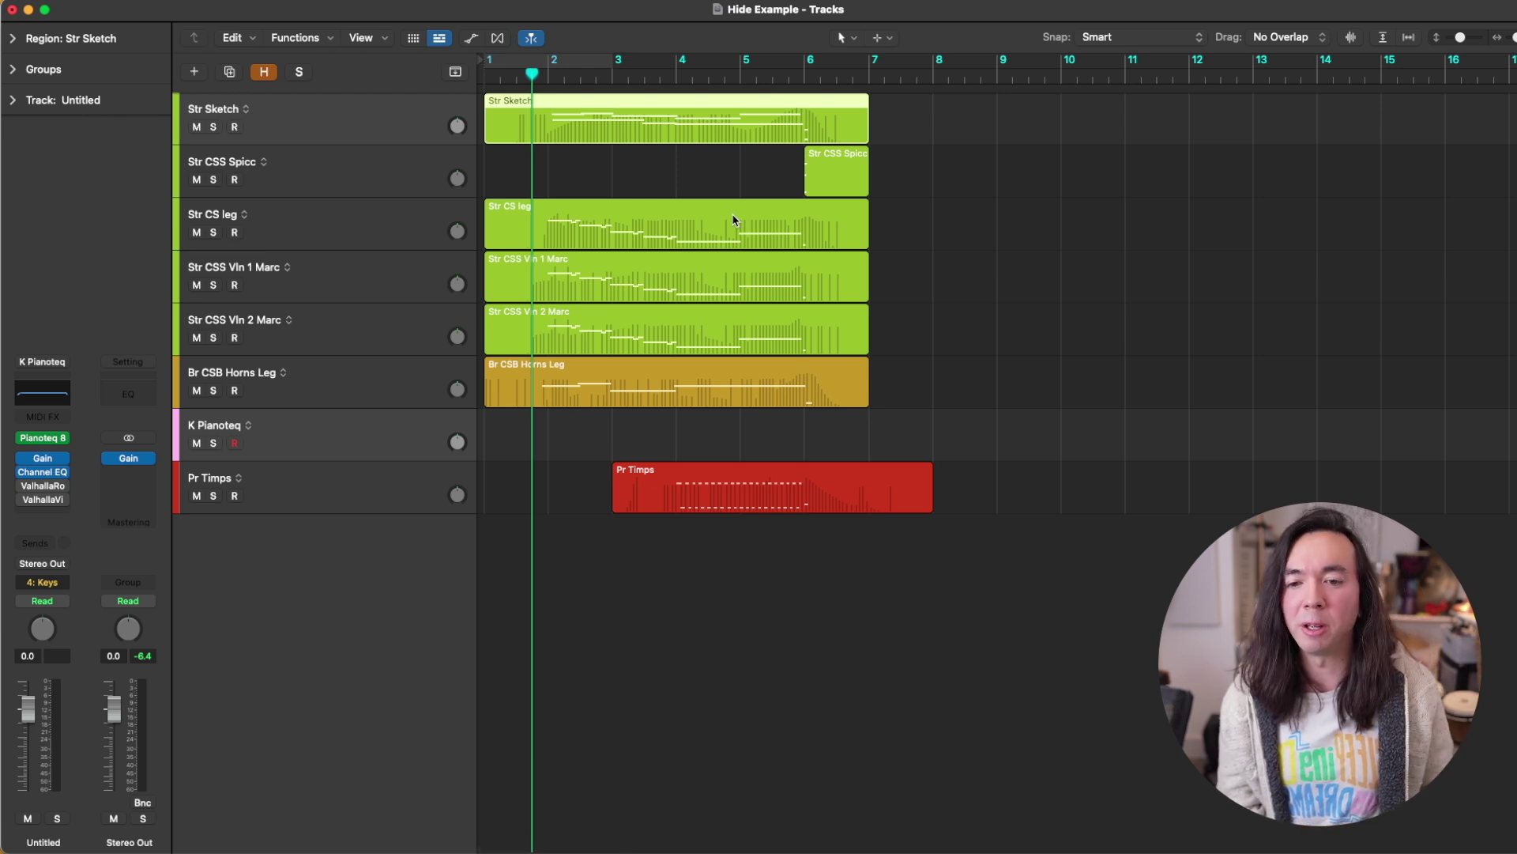